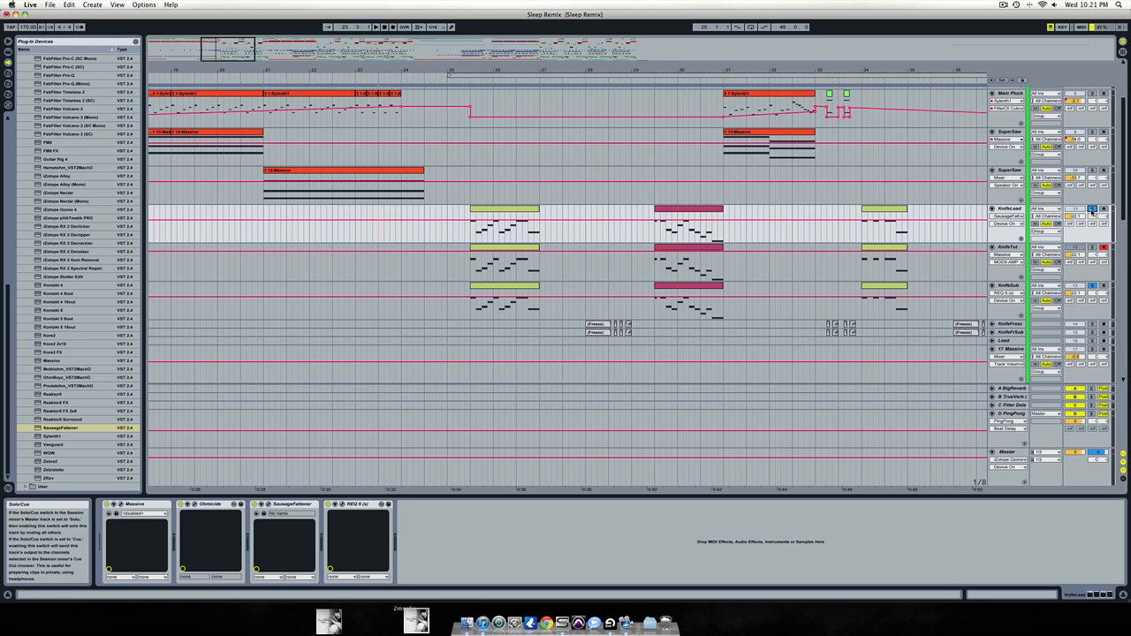
- Turn off solo on the KnifeLead track and play back the arrangement
{"action": "left_click", "coordinate": [1091, 211]}
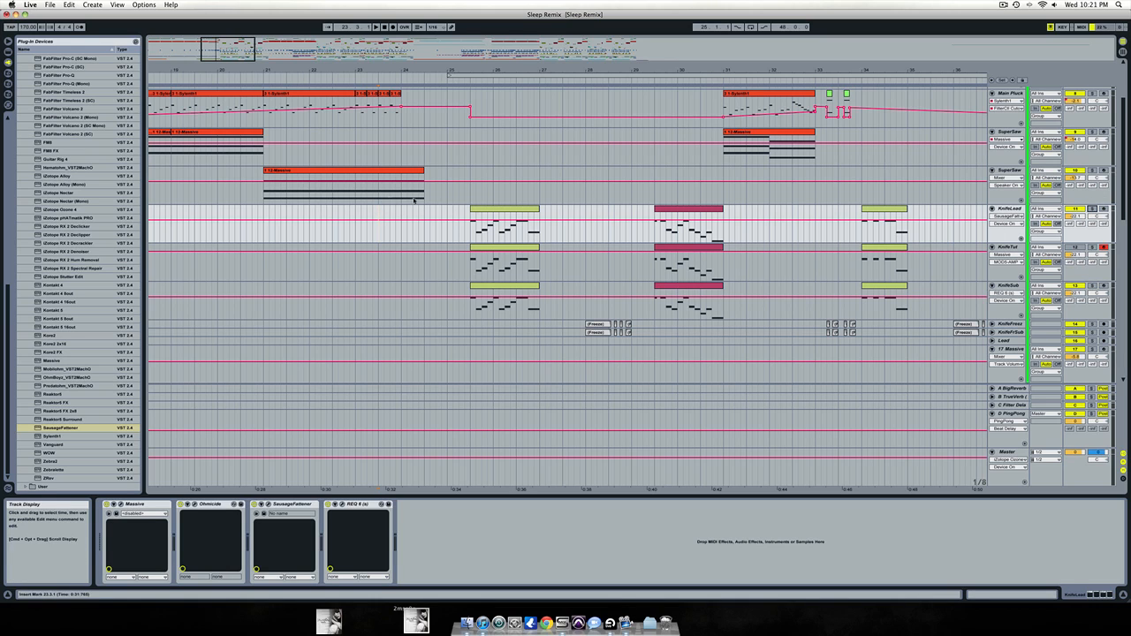
{"action": "key", "text": "space"}
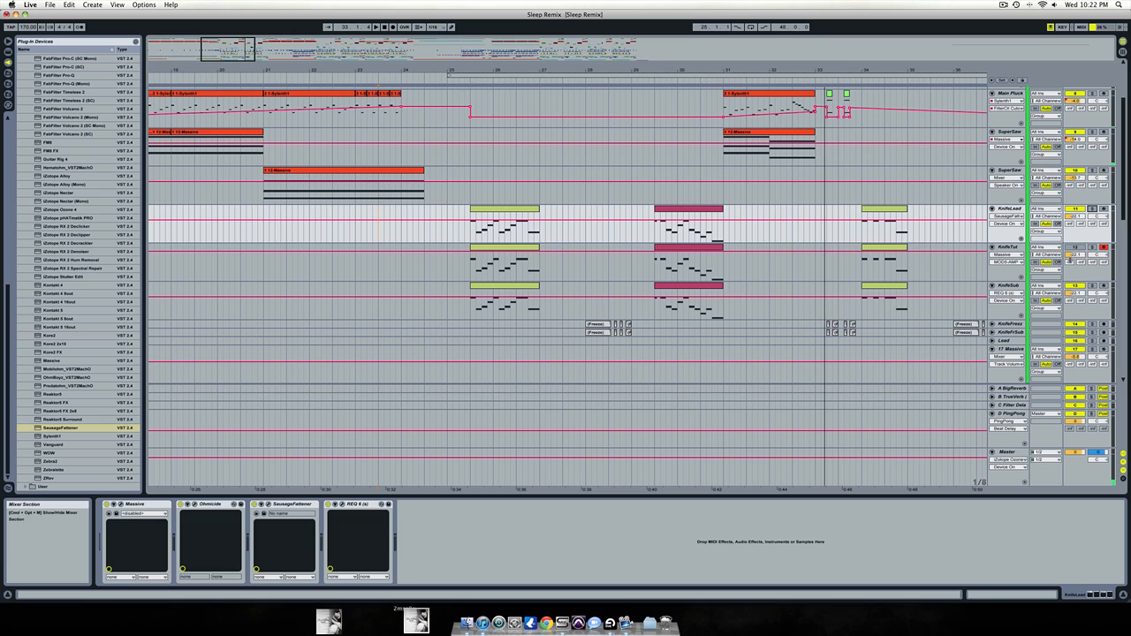
- Select the KnifeTut track and display its Massive and Ohmicide plug-in windows side by side
{"action": "left_click", "coordinate": [1008, 252]}
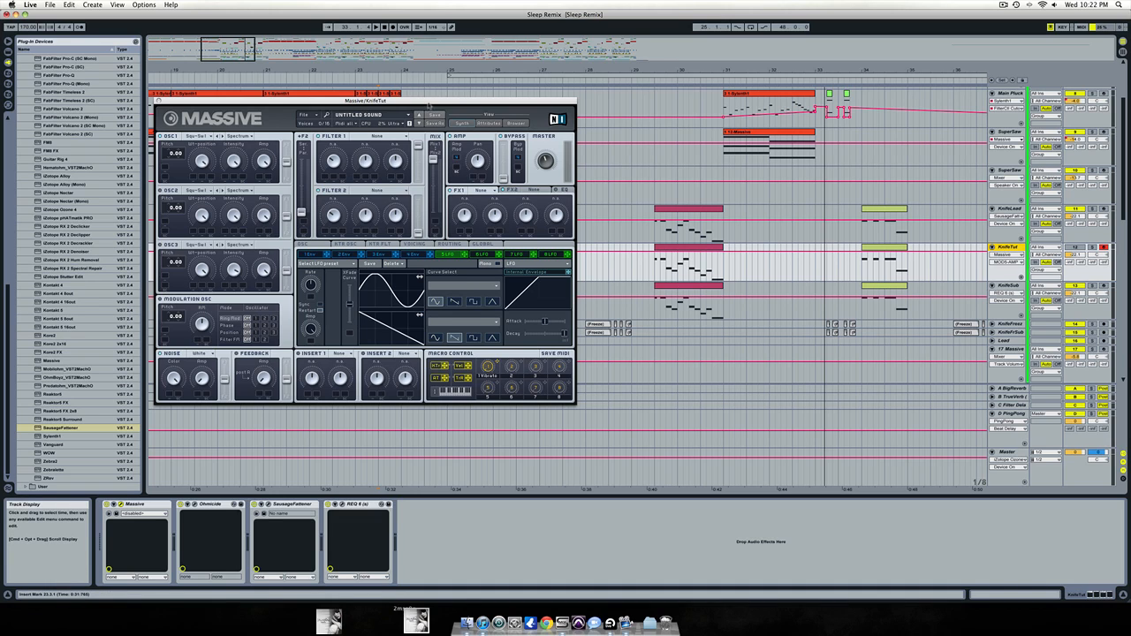
{"action": "left_click_drag", "start_coordinate": [427, 102], "coordinate": [433, 86]}
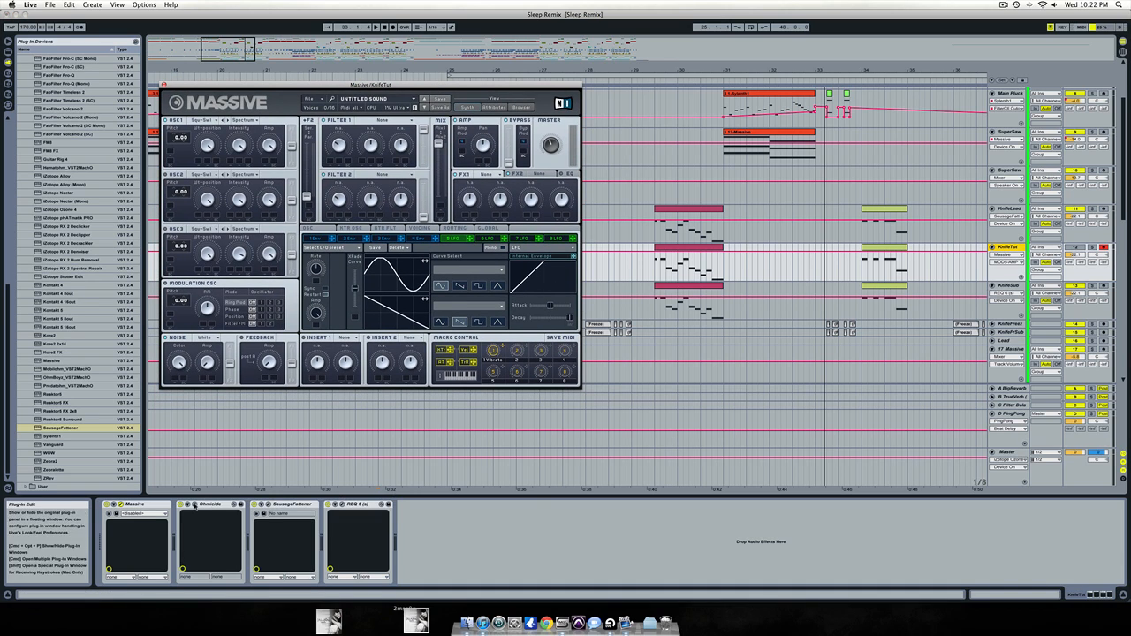
{"action": "left_click", "coordinate": [194, 506]}
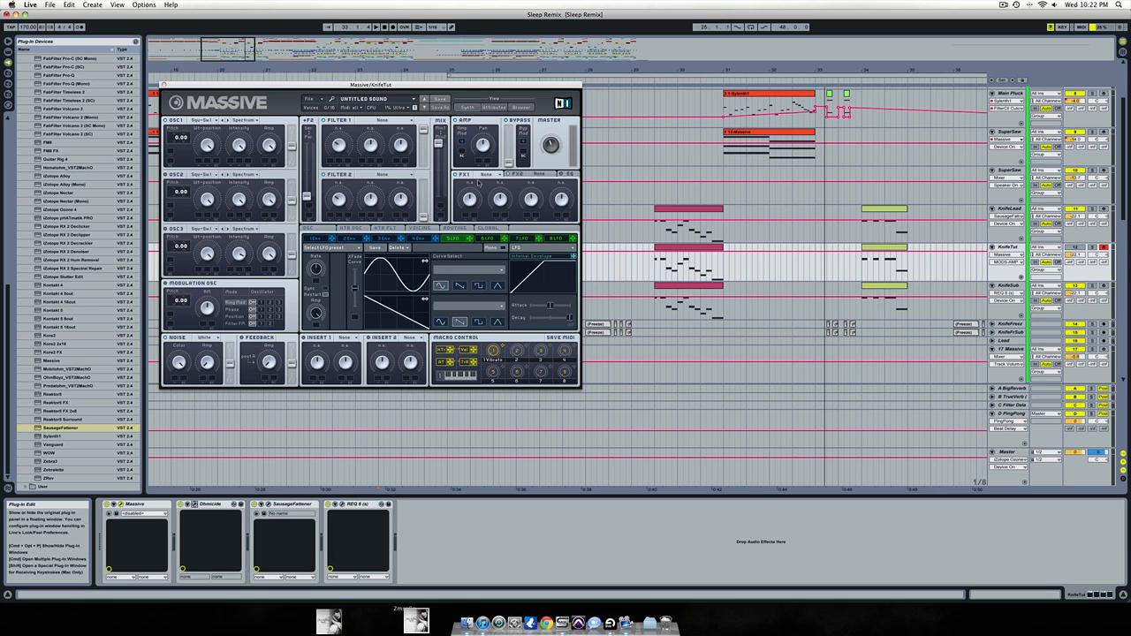
{"action": "left_click", "coordinate": [194, 505]}
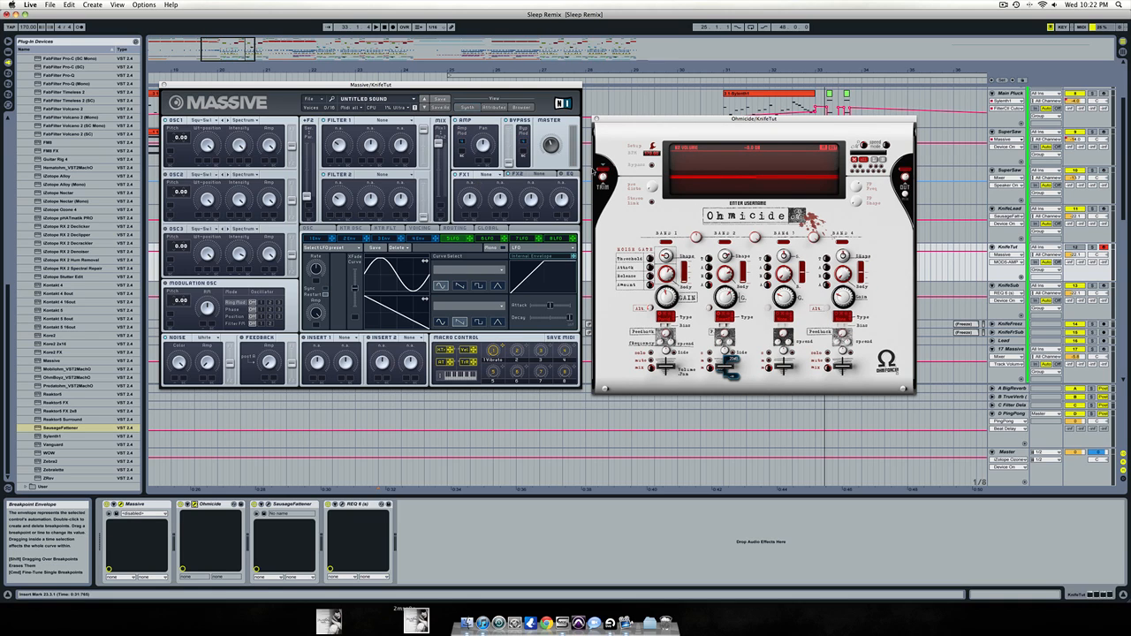
{"action": "left_click_drag", "start_coordinate": [821, 121], "coordinate": [824, 116]}
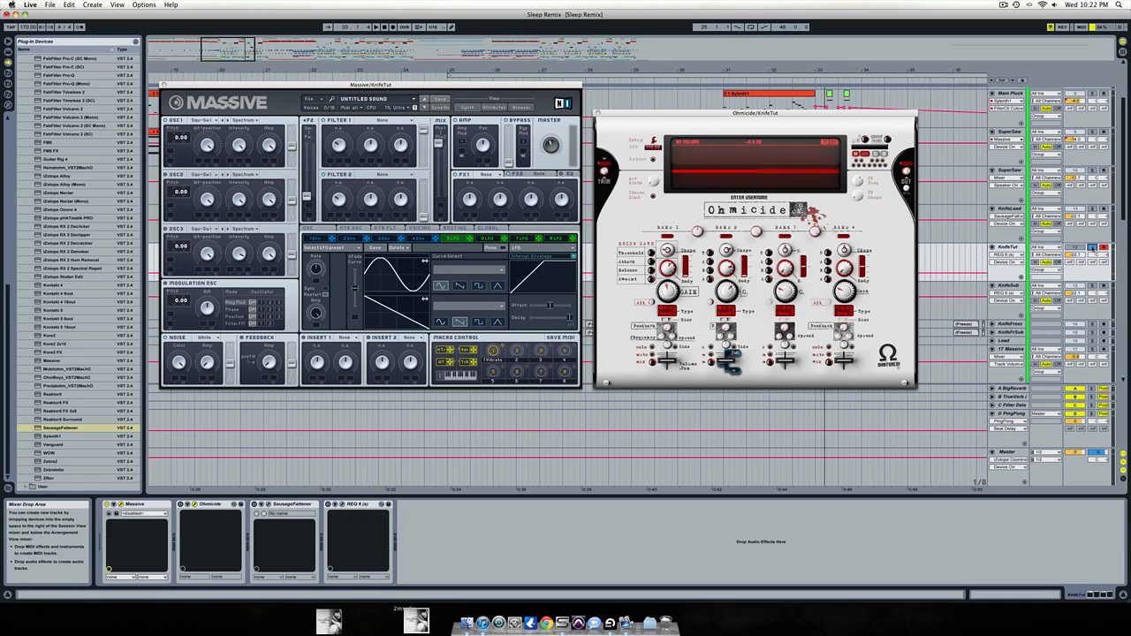
- Solo the KnifeTut track and start a new blank sound in Massive
{"action": "left_click", "coordinate": [1092, 249]}
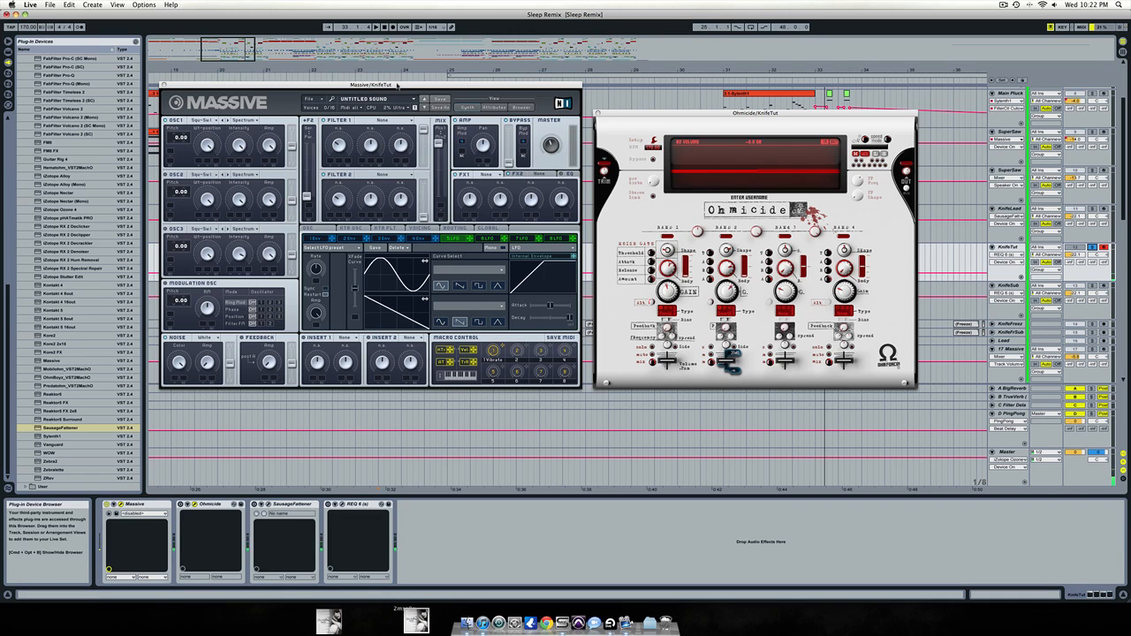
{"action": "left_click", "coordinate": [325, 100]}
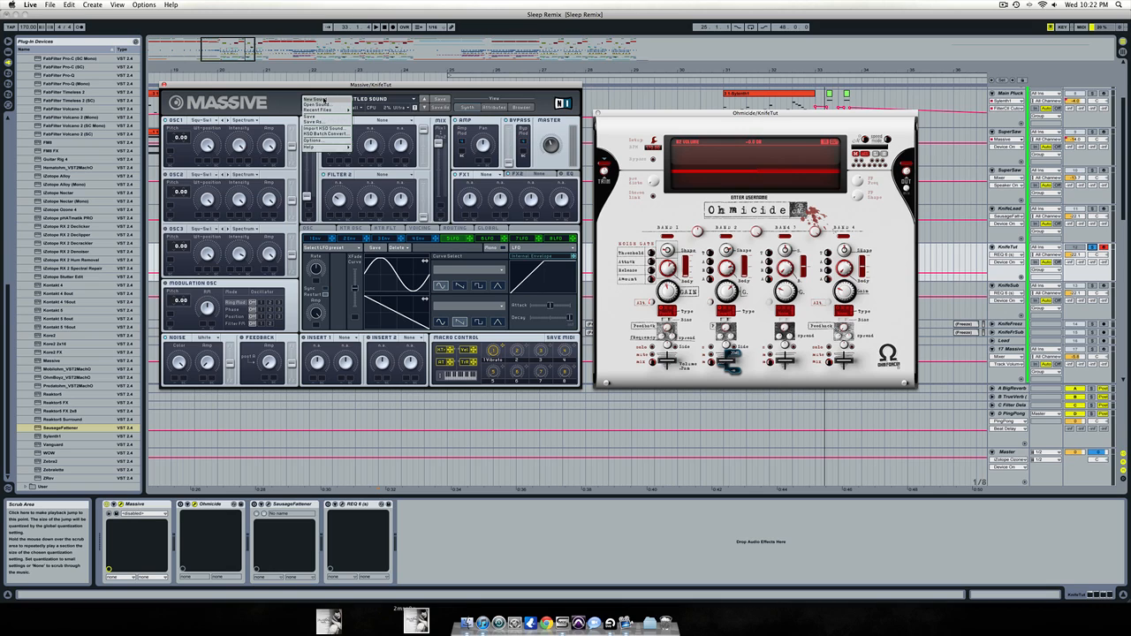
{"action": "left_click", "coordinate": [325, 100]}
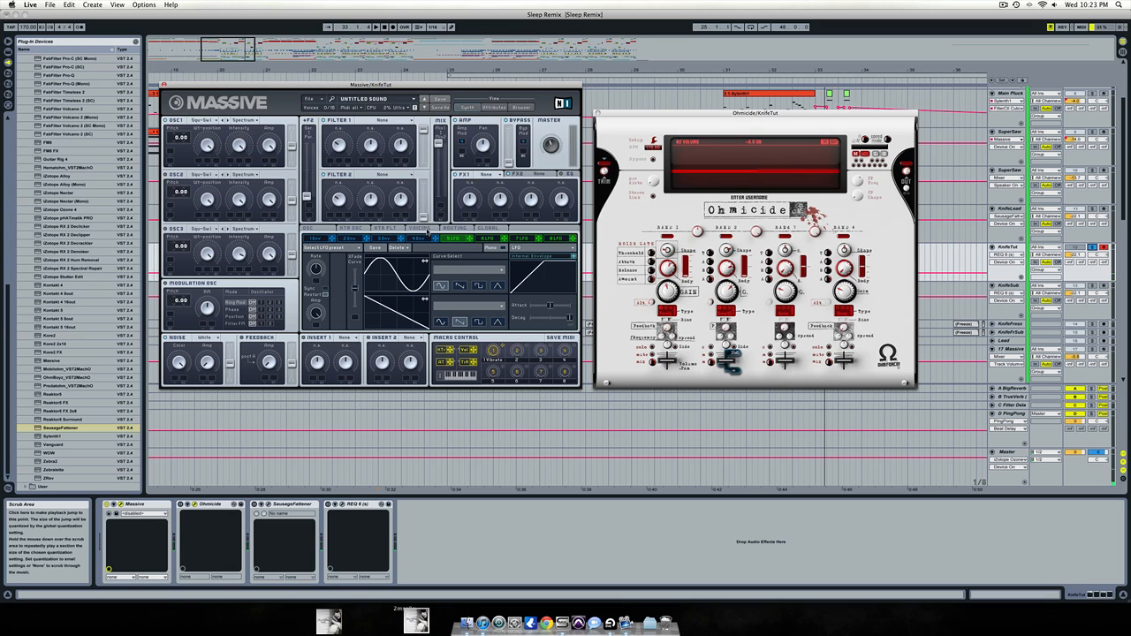
- In Massive's voicing settings, raise the unison to 8 voices, enable pitch cutoff and pan position spread, and widen the pan spread
{"action": "left_click", "coordinate": [421, 229]}
{"action": "left_click_drag", "start_coordinate": [340, 273], "coordinate": [338, 263]}
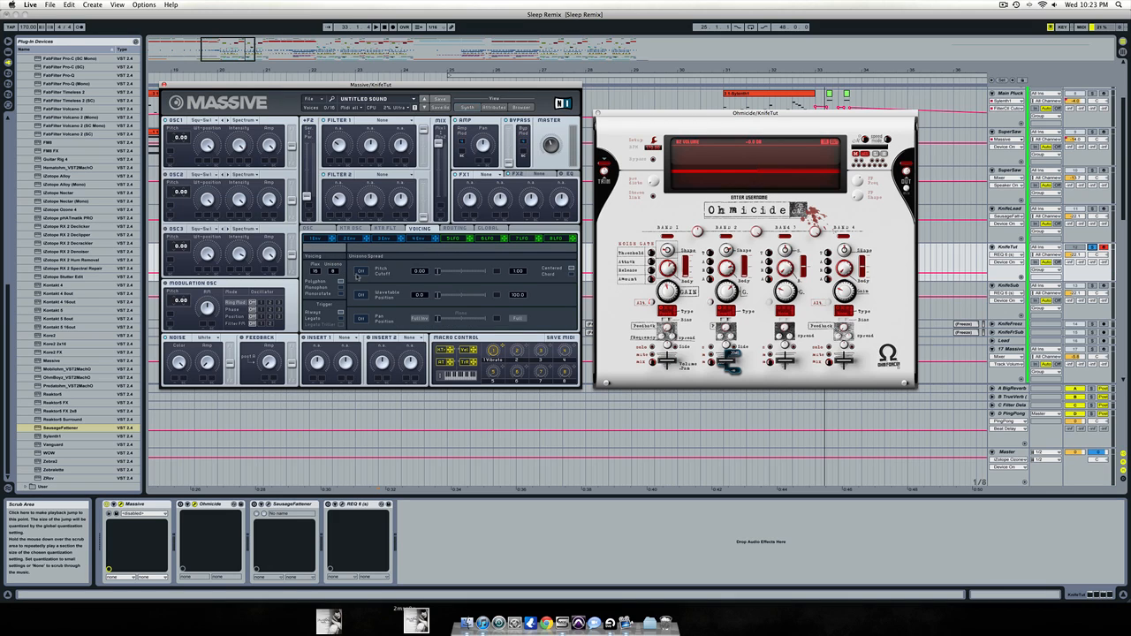
{"action": "left_click", "coordinate": [361, 272]}
{"action": "left_click", "coordinate": [361, 318]}
{"action": "left_click_drag", "start_coordinate": [435, 320], "coordinate": [451, 320]}
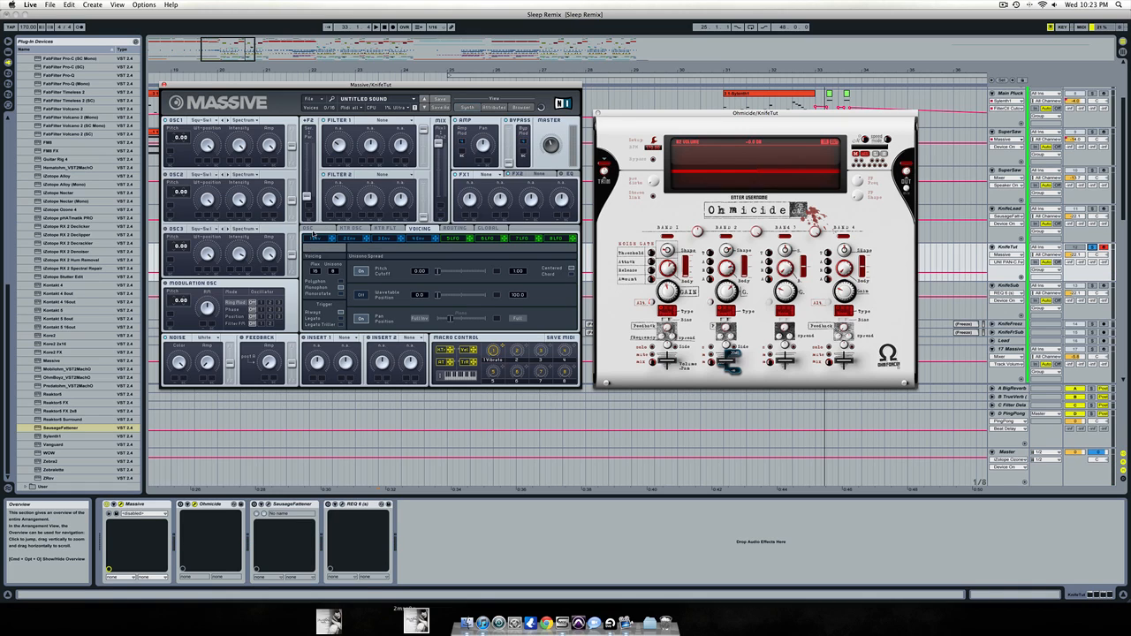
- Adjust the glide time in Massive's oscillator settings and return to the voicing settings
{"action": "left_click", "coordinate": [316, 230]}
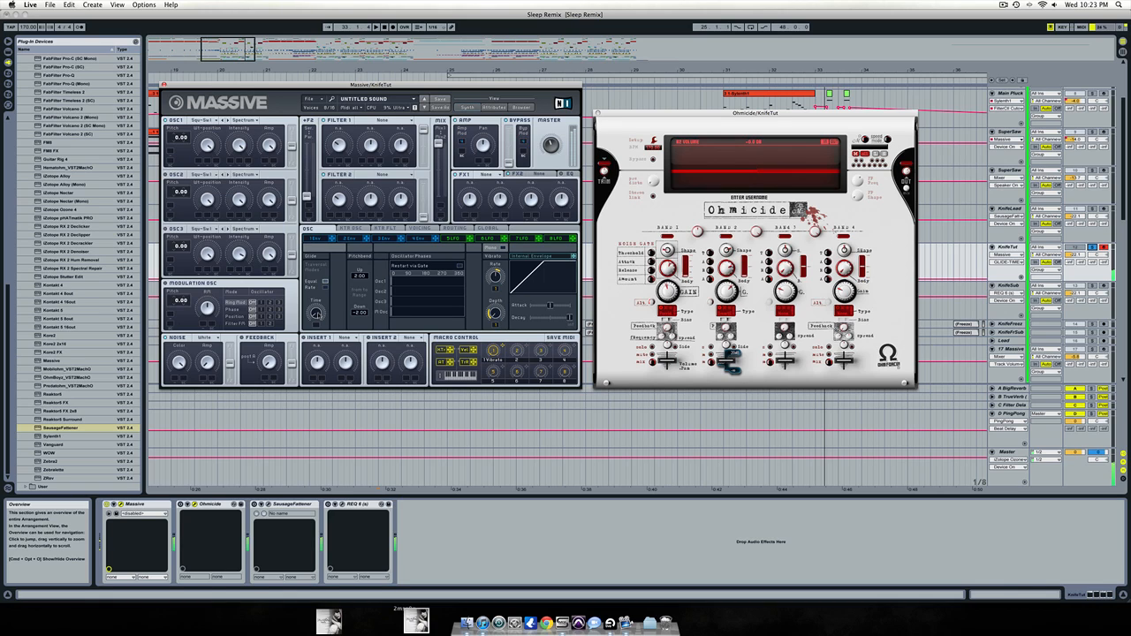
{"action": "mouse_move", "coordinate": [317, 311]}
{"action": "left_mouse_down"}
{"action": "mouse_move", "coordinate": [315, 297]}
{"action": "mouse_move", "coordinate": [316, 310]}
{"action": "left_mouse_up"}
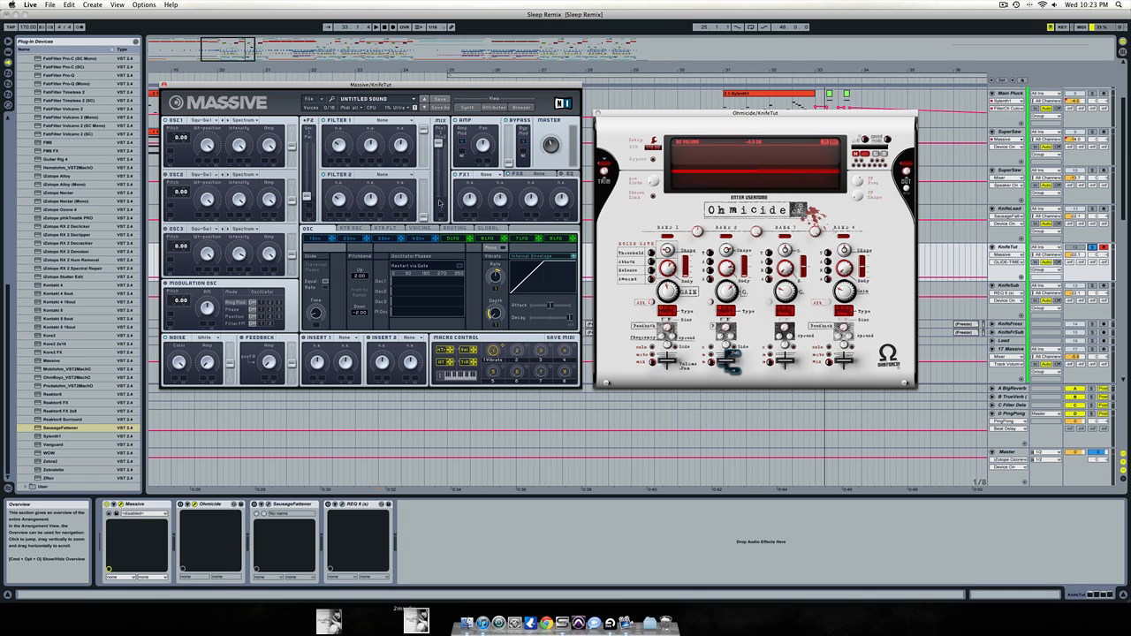
{"action": "left_click", "coordinate": [420, 228]}
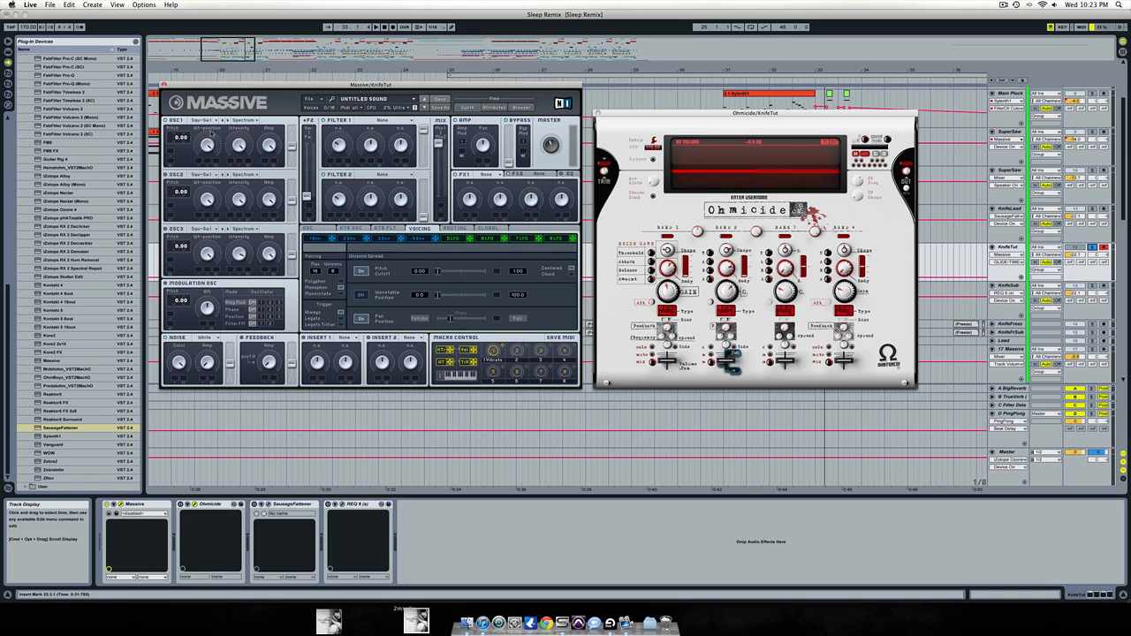
- Move the Massive window away from the screen edge and close the Ohmicide window
{"action": "left_click_drag", "start_coordinate": [295, 85], "coordinate": [285, 105]}
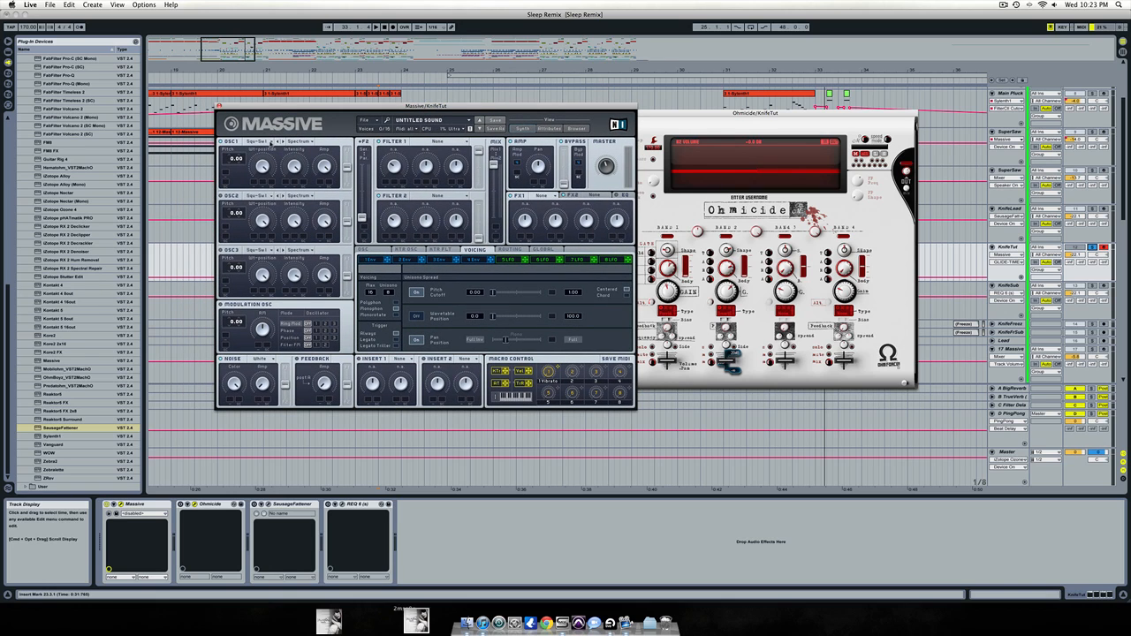
{"action": "left_click", "coordinate": [776, 113]}
{"action": "left_click", "coordinate": [598, 116]}
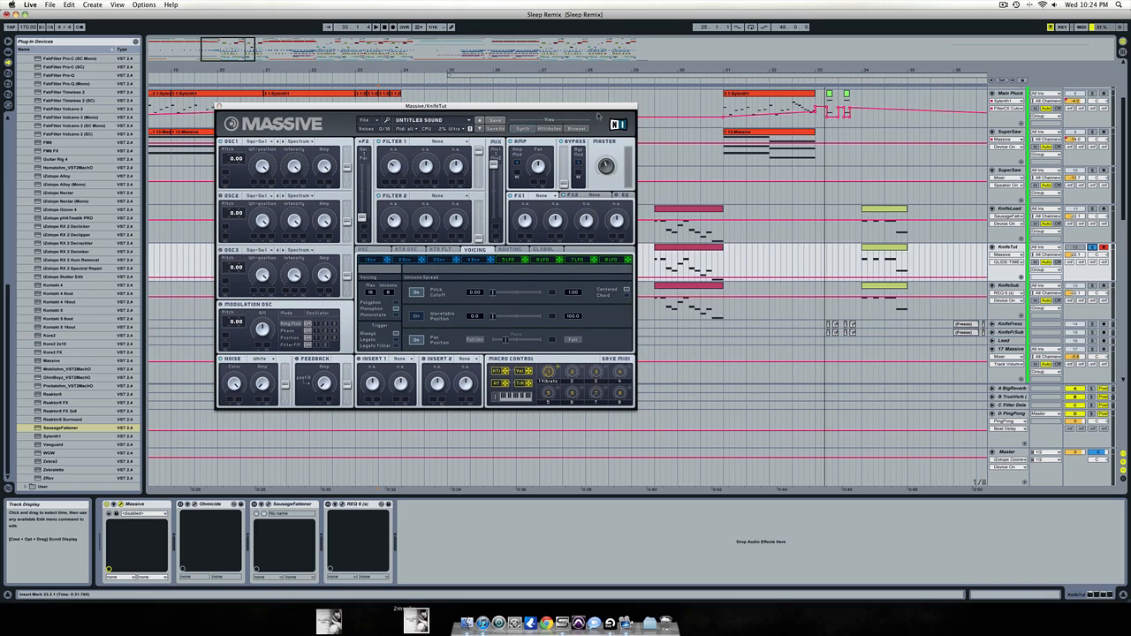
- Switch OSC1's wavetable mode to Formant and set its pitch to -12.00
{"action": "left_click", "coordinate": [291, 142]}
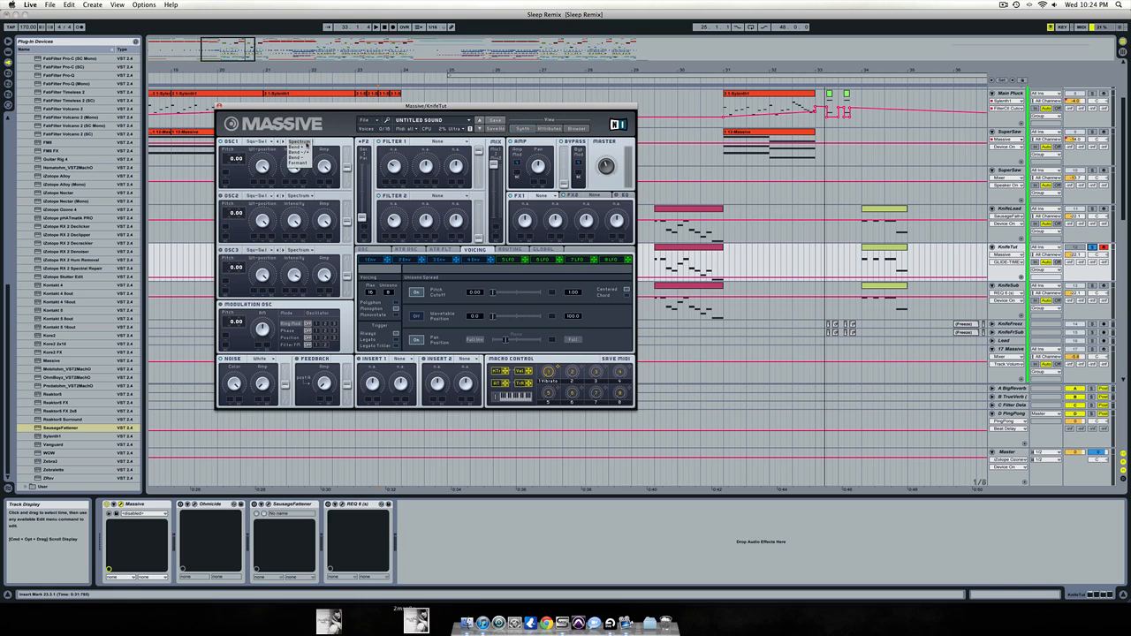
{"action": "left_click", "coordinate": [259, 141]}
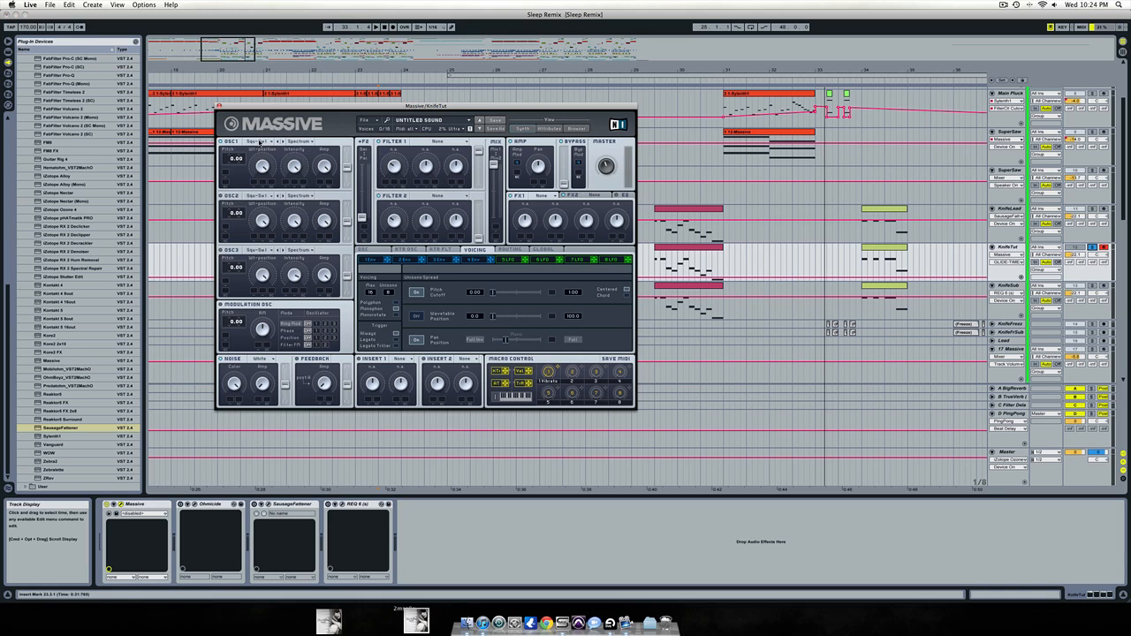
{"action": "left_click", "coordinate": [305, 143]}
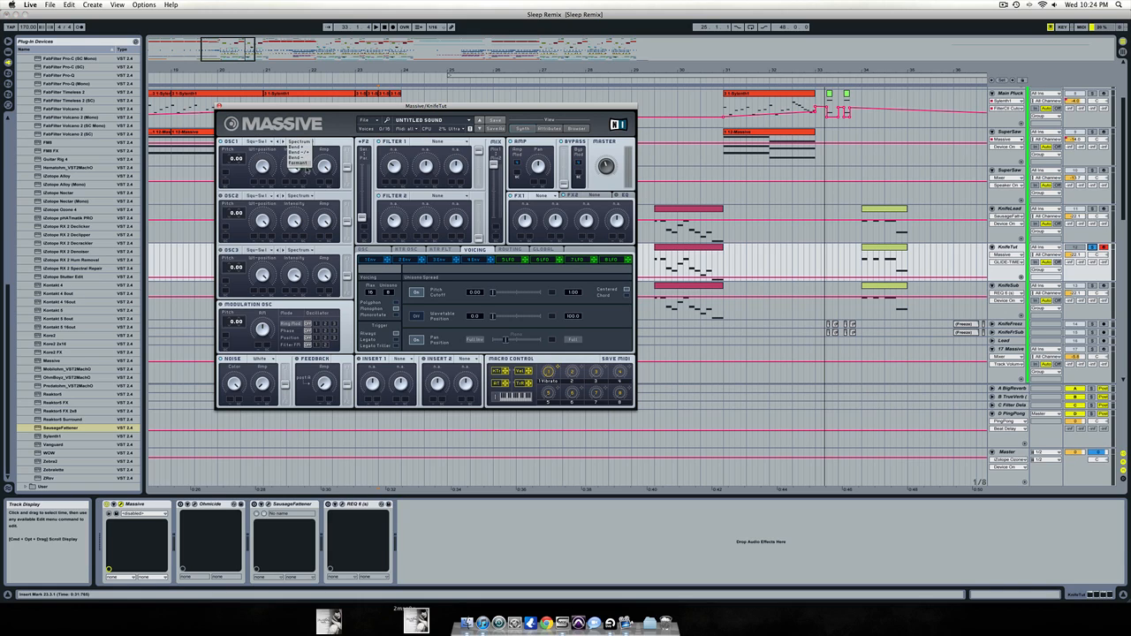
{"action": "left_click", "coordinate": [307, 164]}
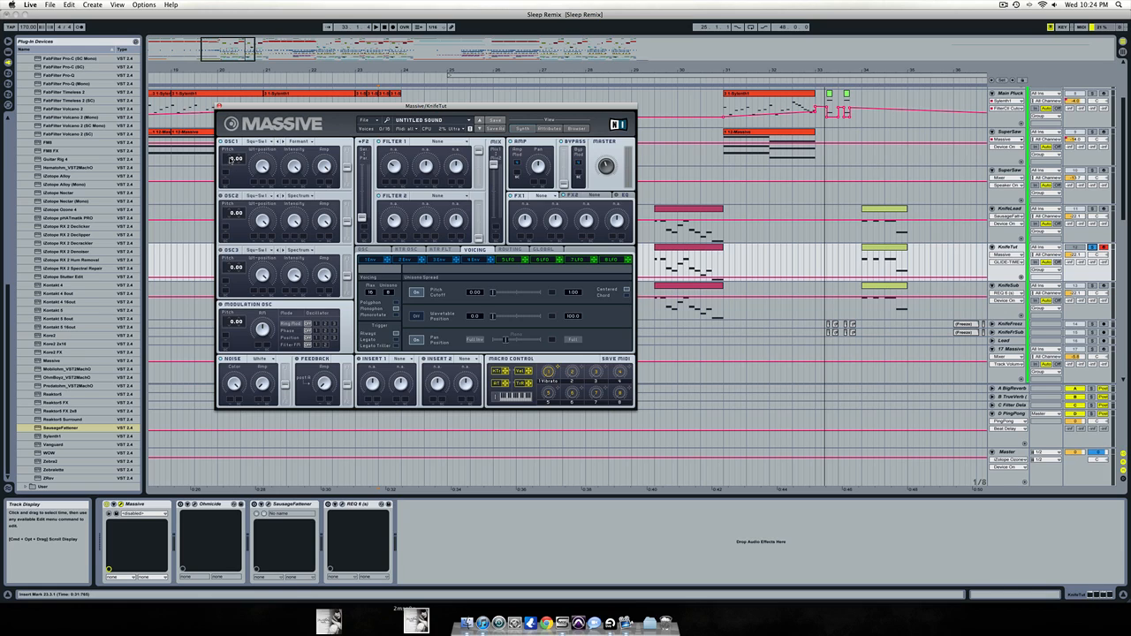
{"action": "left_click_drag", "start_coordinate": [231, 159], "coordinate": [233, 170]}
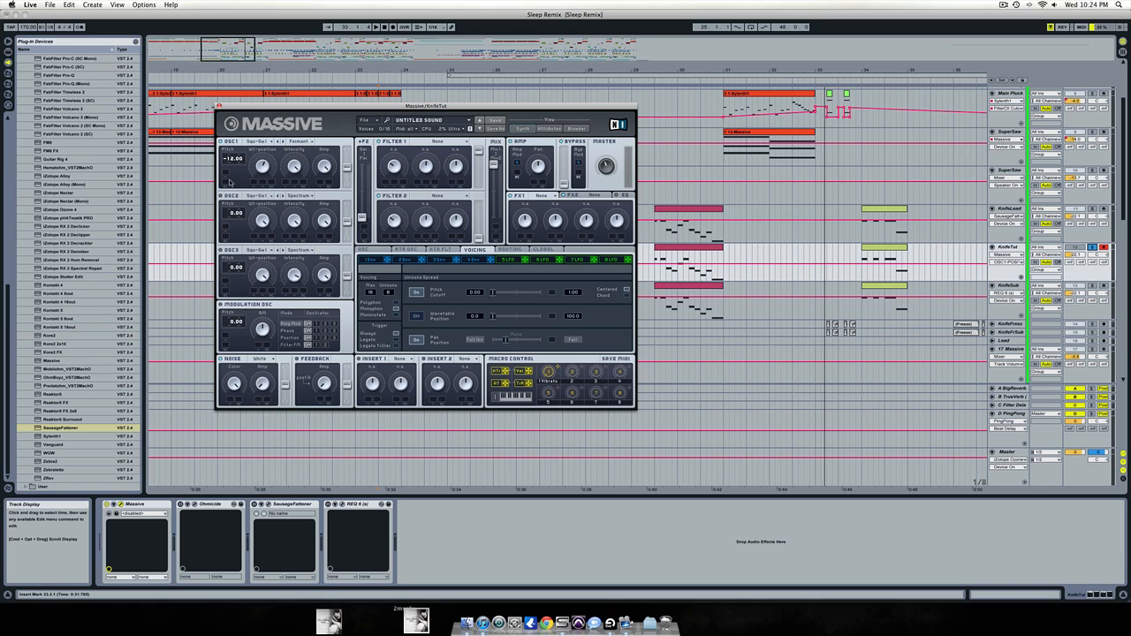
- Assign LFO 5 to modulate OSC1's pitch, then sync the LFO and adjust its rate ratio
{"action": "left_click", "coordinate": [510, 260]}
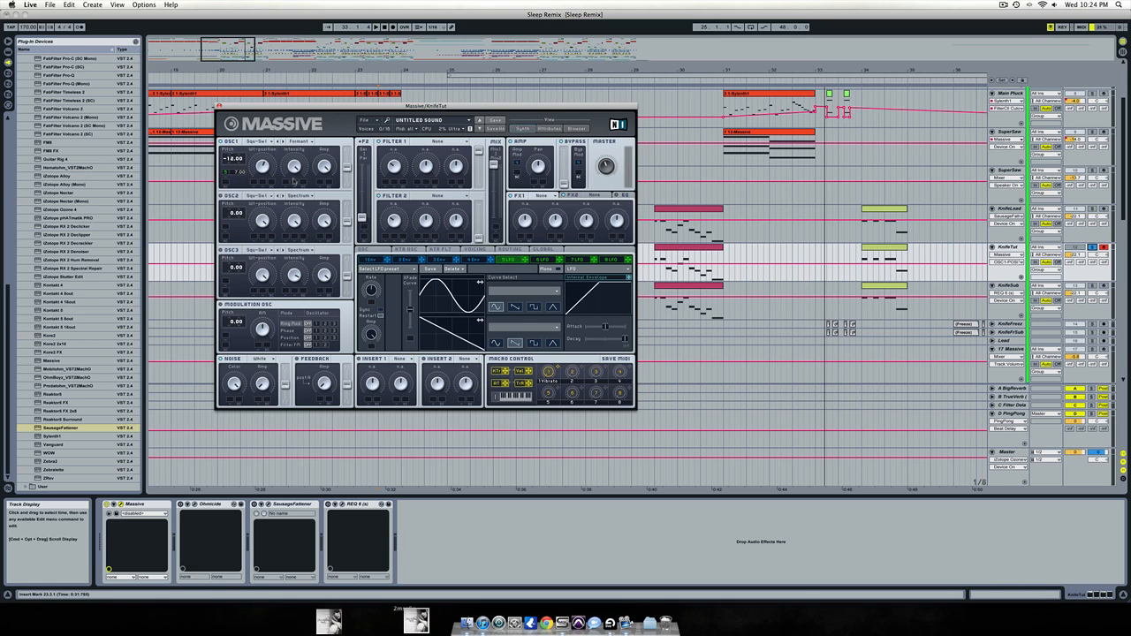
{"action": "left_click", "coordinate": [379, 308]}
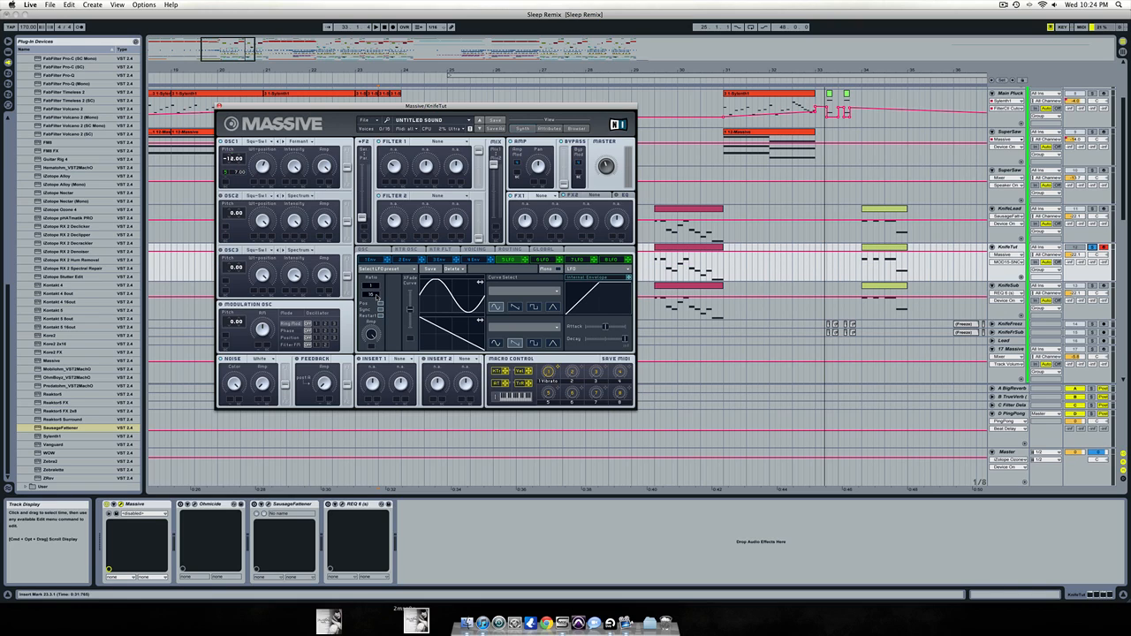
{"action": "left_click_drag", "start_coordinate": [377, 296], "coordinate": [372, 394]}
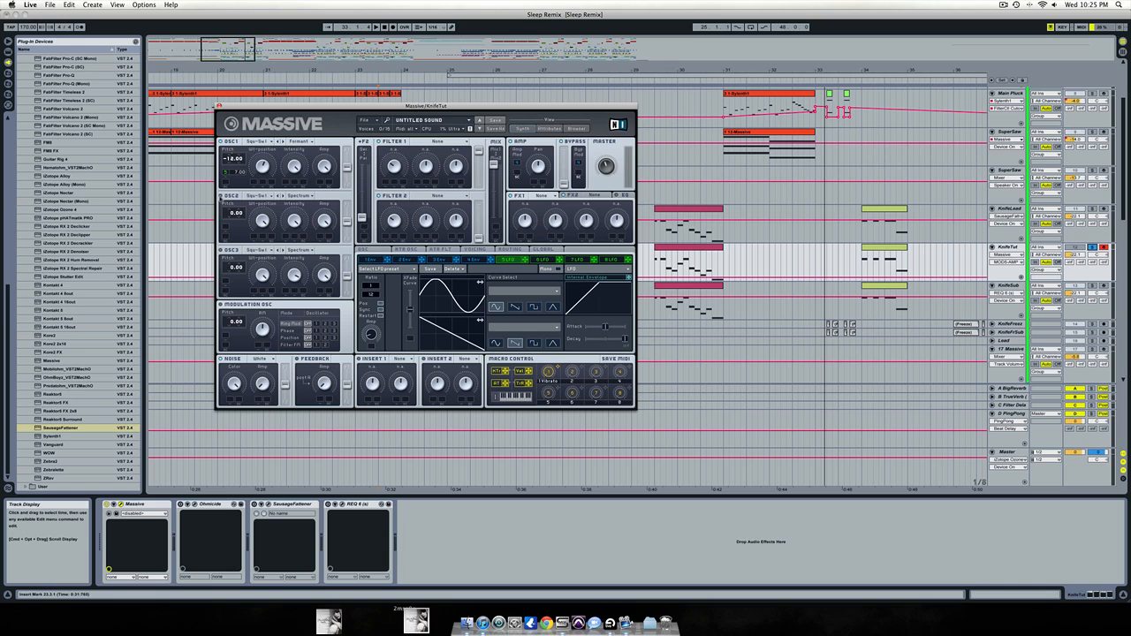
- Load the Deep Throat wavetable in OSC2 and lower its wavetable position, dismissing the mouse battery alert
{"action": "left_click", "coordinate": [267, 199]}
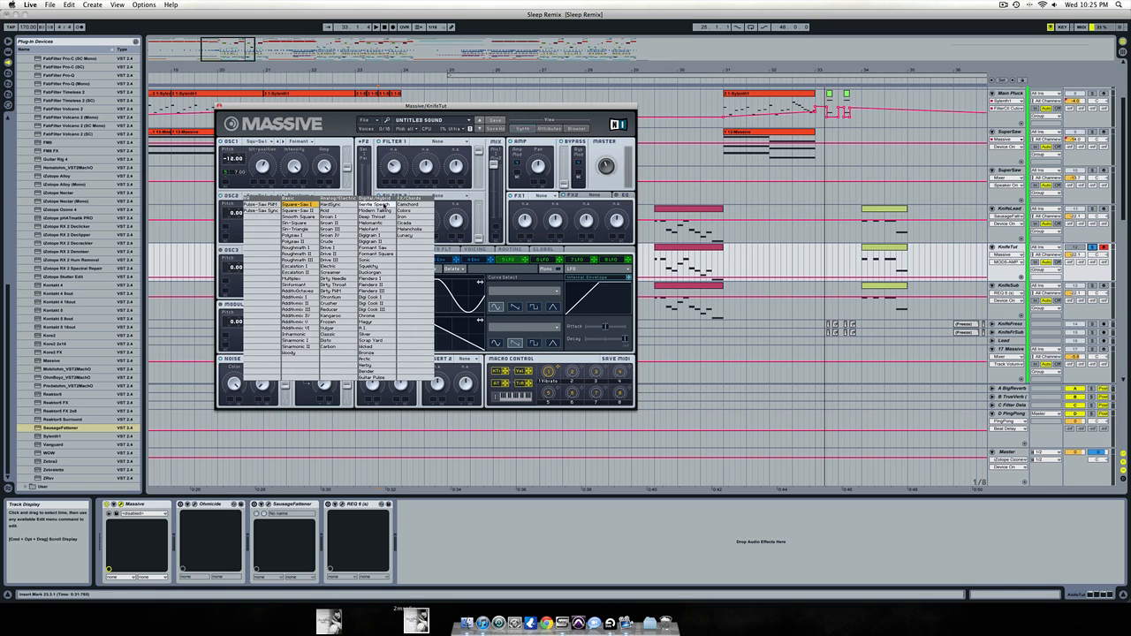
{"action": "left_click", "coordinate": [386, 215]}
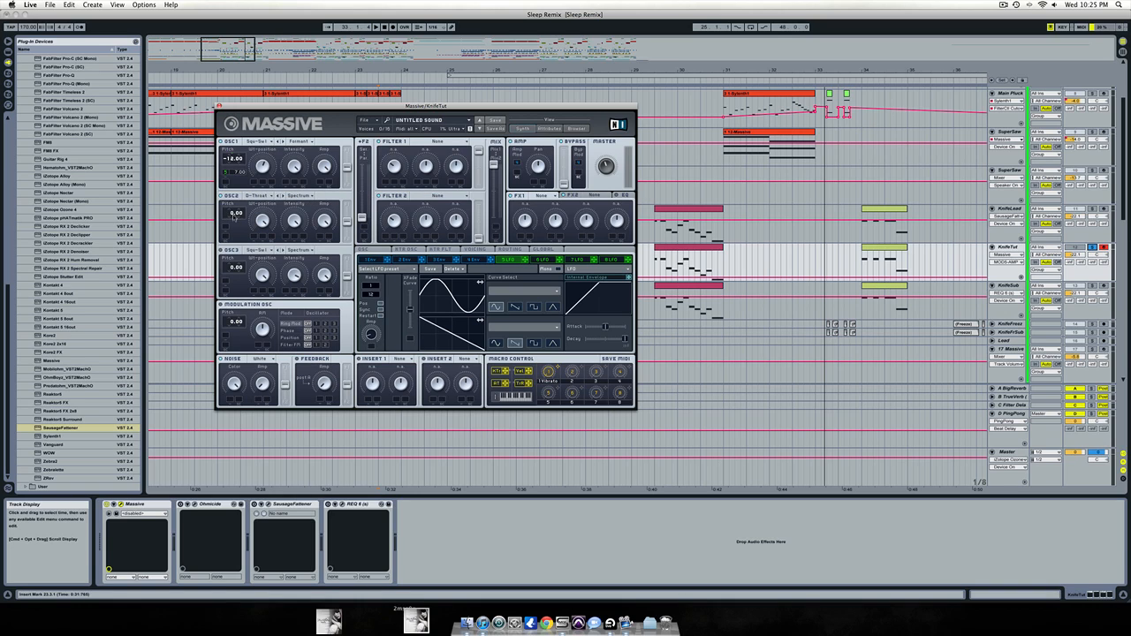
{"action": "left_click_drag", "start_coordinate": [262, 221], "coordinate": [261, 257]}
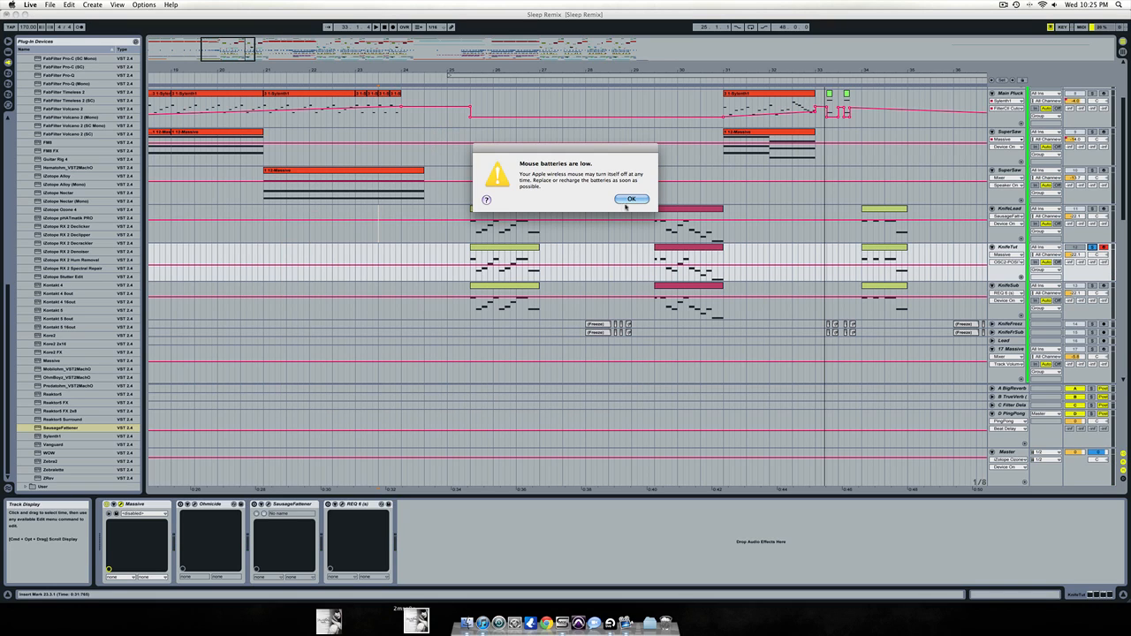
{"action": "left_click", "coordinate": [631, 199]}
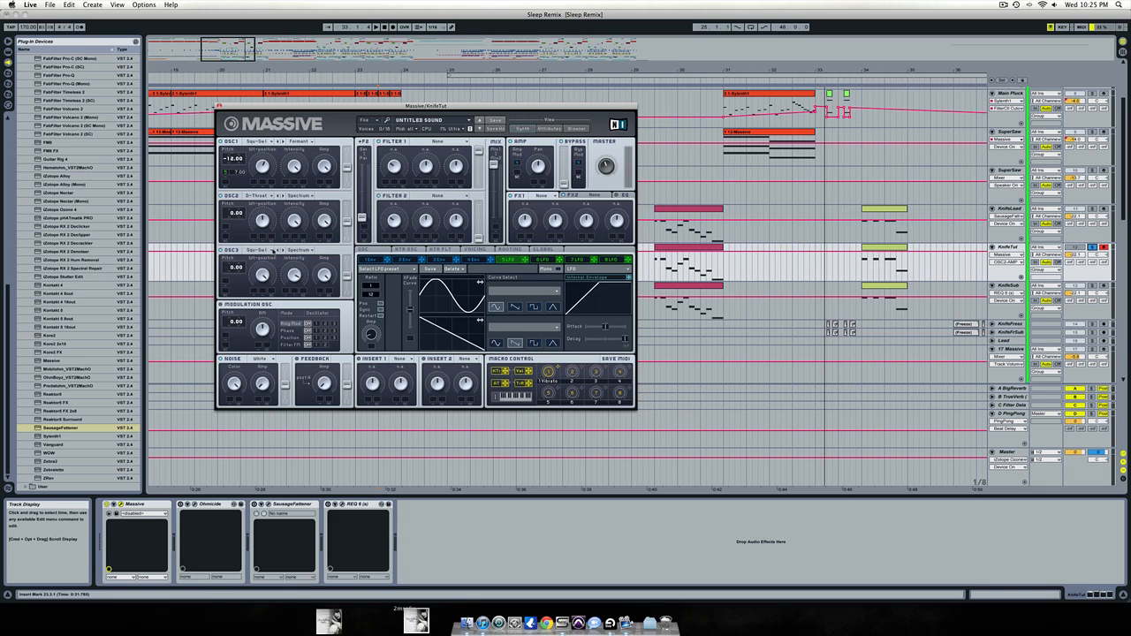
- Set OSC3's pitch to -12.00, then adjust its intensity and lower its amp level
{"action": "left_click_drag", "start_coordinate": [231, 266], "coordinate": [229, 280]}
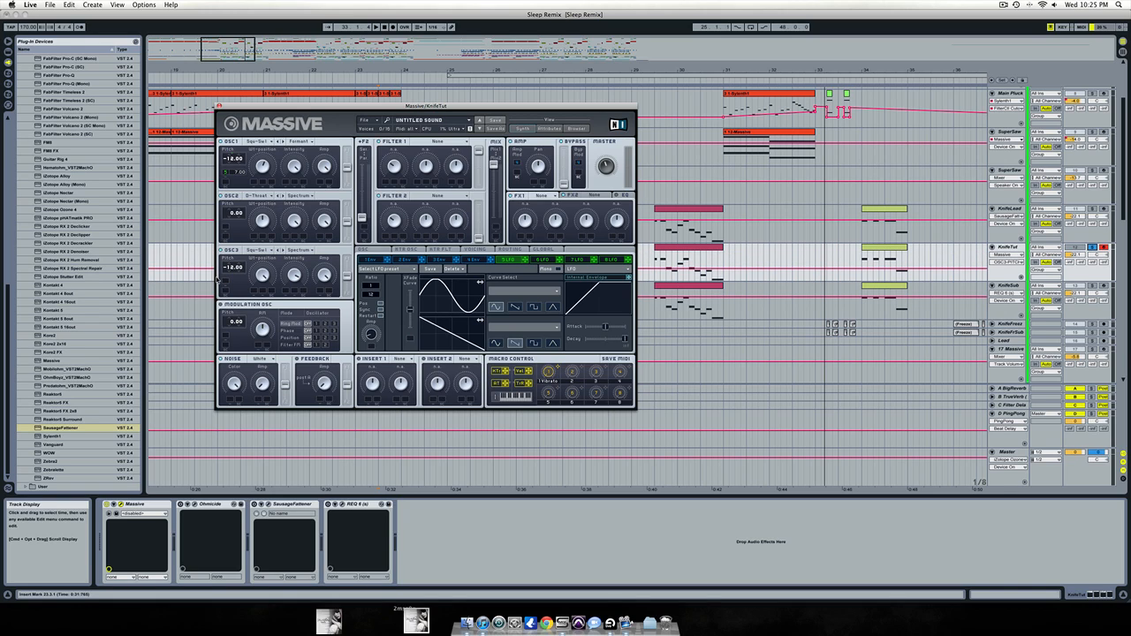
{"action": "left_click", "coordinate": [293, 275]}
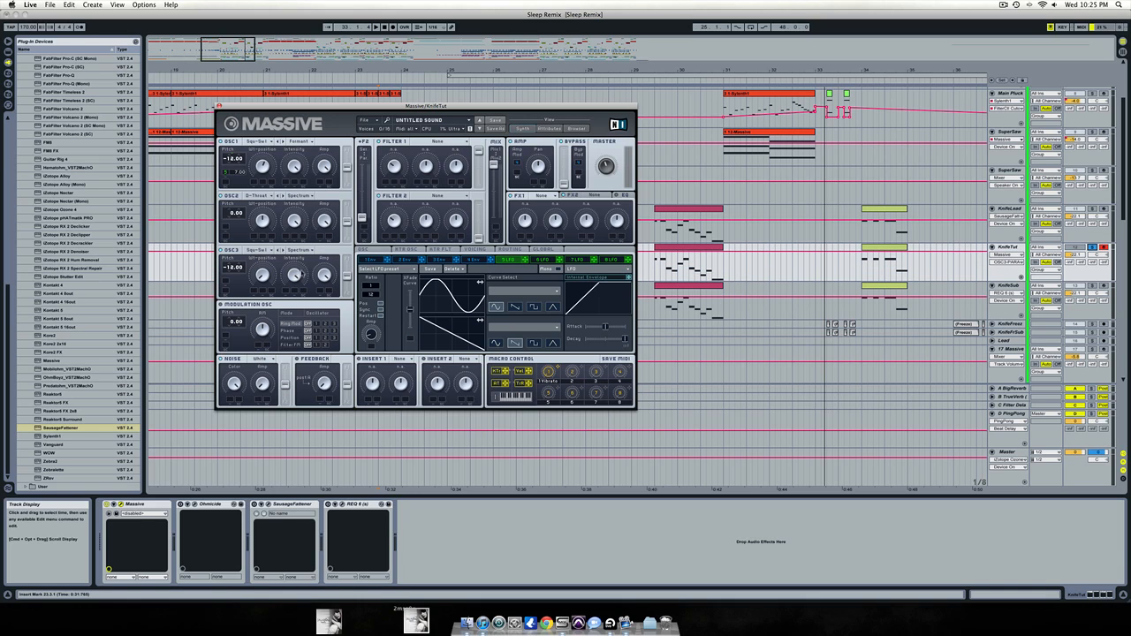
{"action": "left_click_drag", "start_coordinate": [325, 275], "coordinate": [327, 302]}
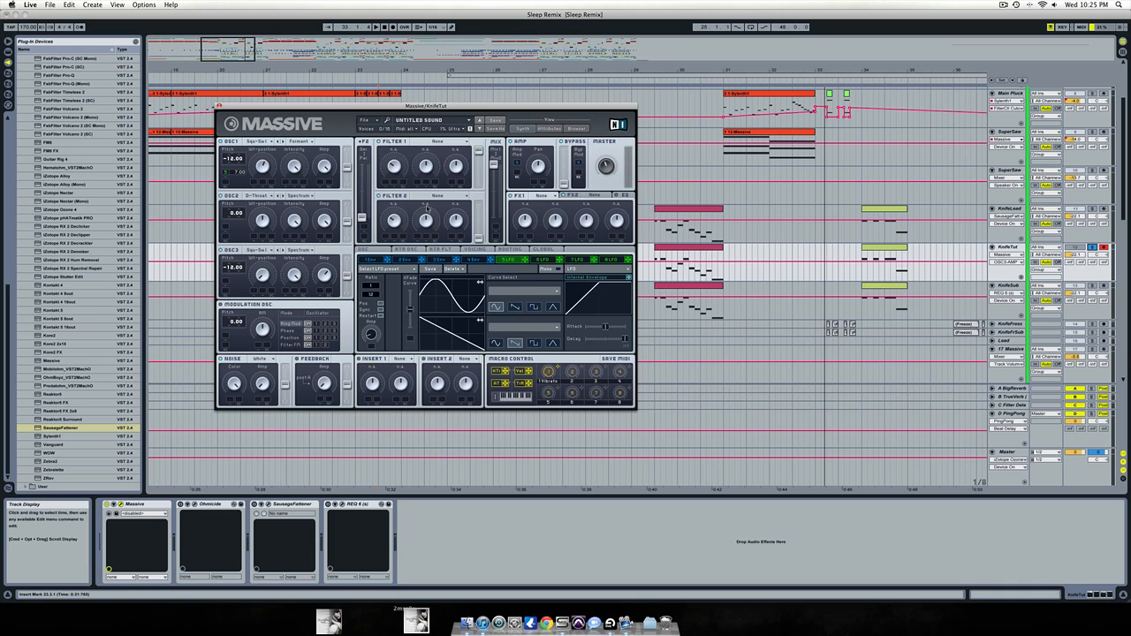
- Assign LFO 5 to modulate the pitch of both OSC2 and OSC3
{"action": "left_click_drag", "start_coordinate": [526, 262], "coordinate": [238, 220]}
{"action": "left_click_drag", "start_coordinate": [530, 263], "coordinate": [223, 285]}
- Load the Hardclipper effect in Insert 1 and adjust its dry/wet and drive amounts
{"action": "left_click", "coordinate": [405, 361]}
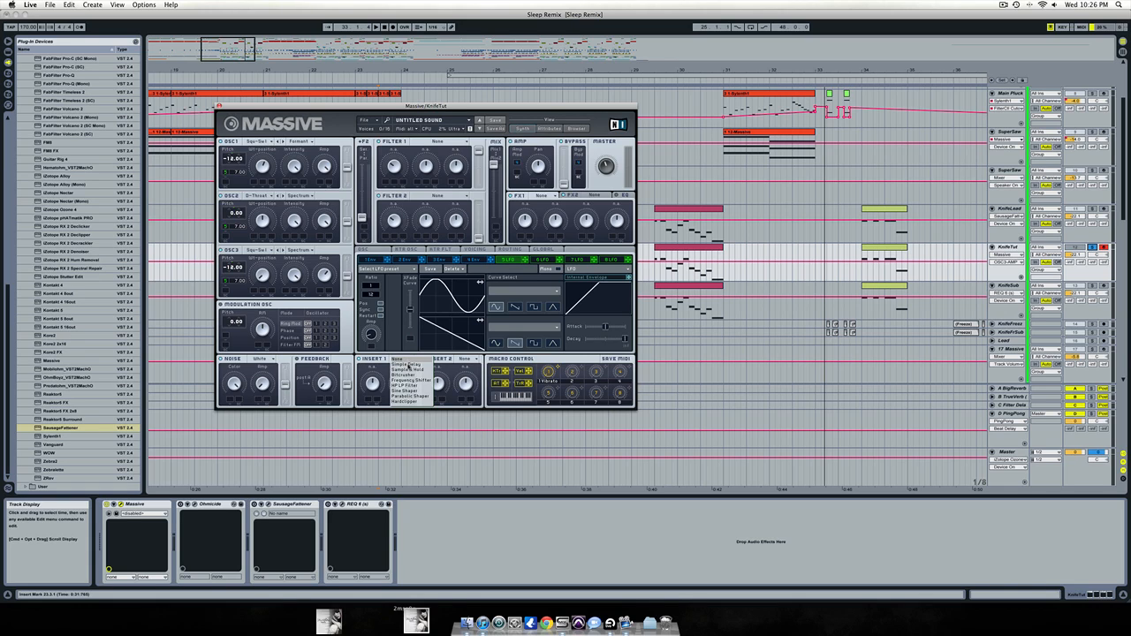
{"action": "left_click", "coordinate": [414, 402]}
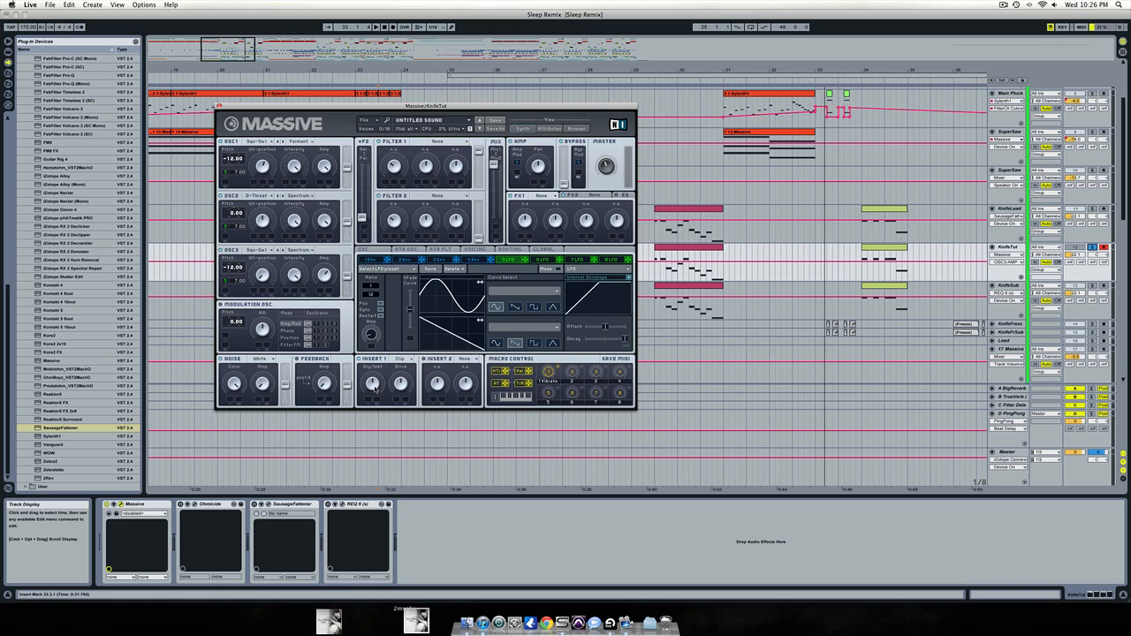
{"action": "left_click_drag", "start_coordinate": [375, 389], "coordinate": [402, 377]}
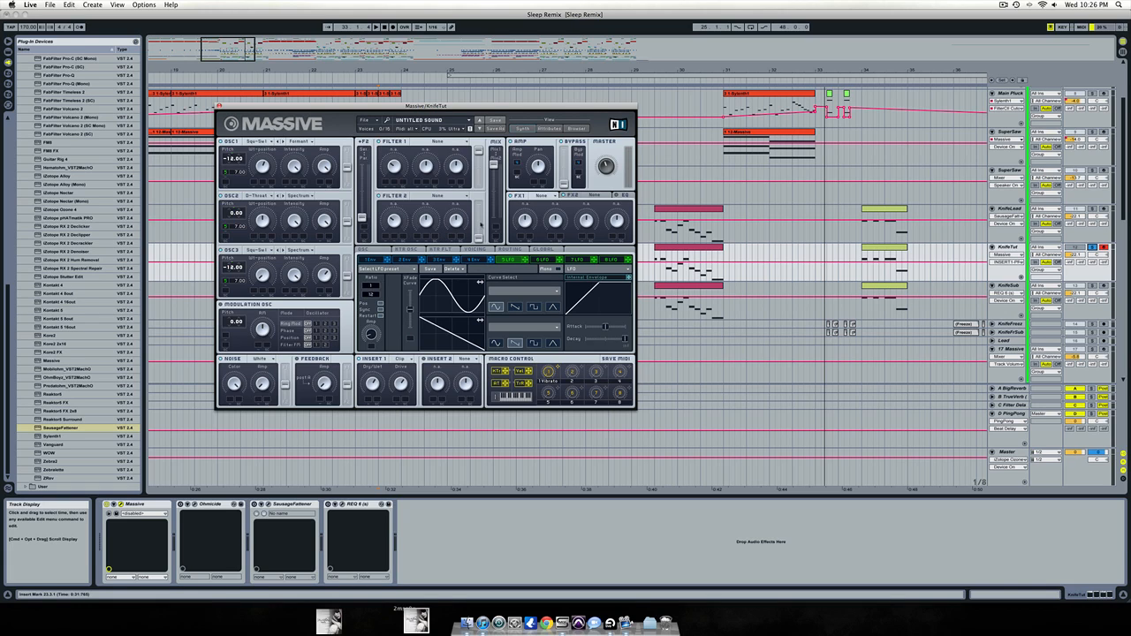
- Load the Dimension Expander effect in Massive's FX1 slot
{"action": "left_click", "coordinate": [541, 196]}
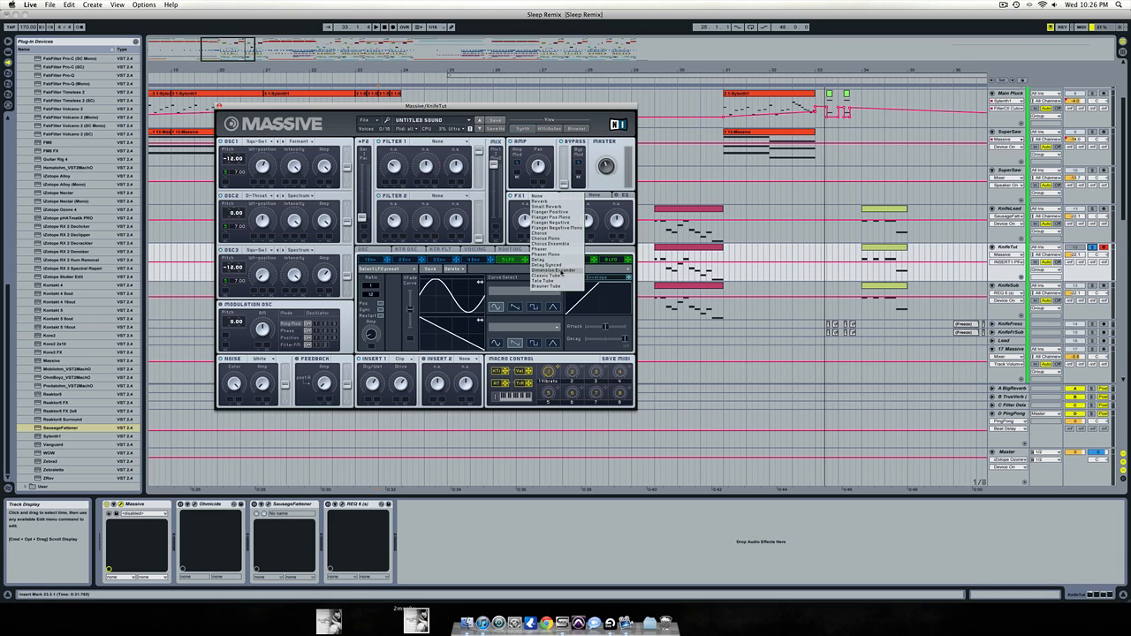
{"action": "left_click", "coordinate": [561, 271]}
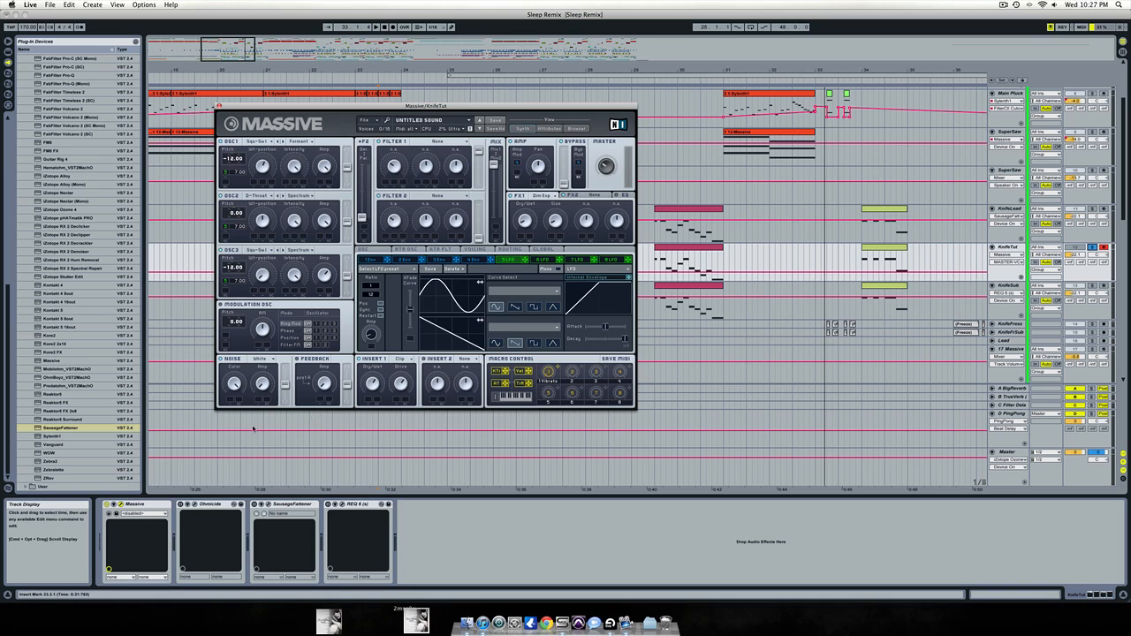
- Enable the Ohmicide device on the KnifeTut track and open its plug-in window, moving it clear of the device chain
{"action": "left_click", "coordinate": [182, 507]}
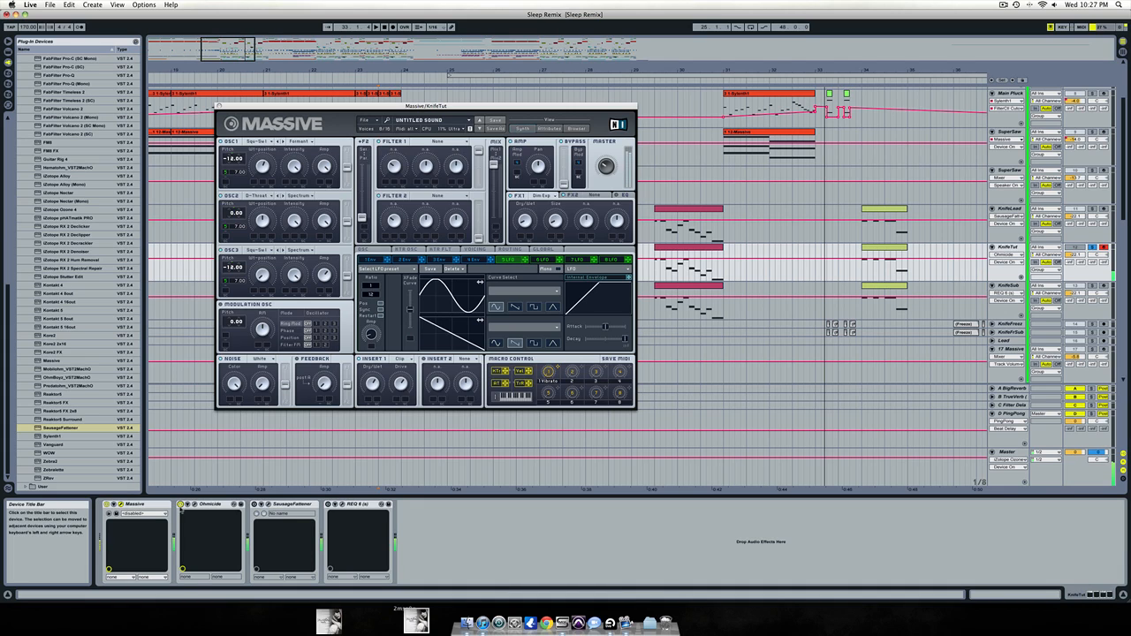
{"action": "left_click", "coordinate": [181, 505]}
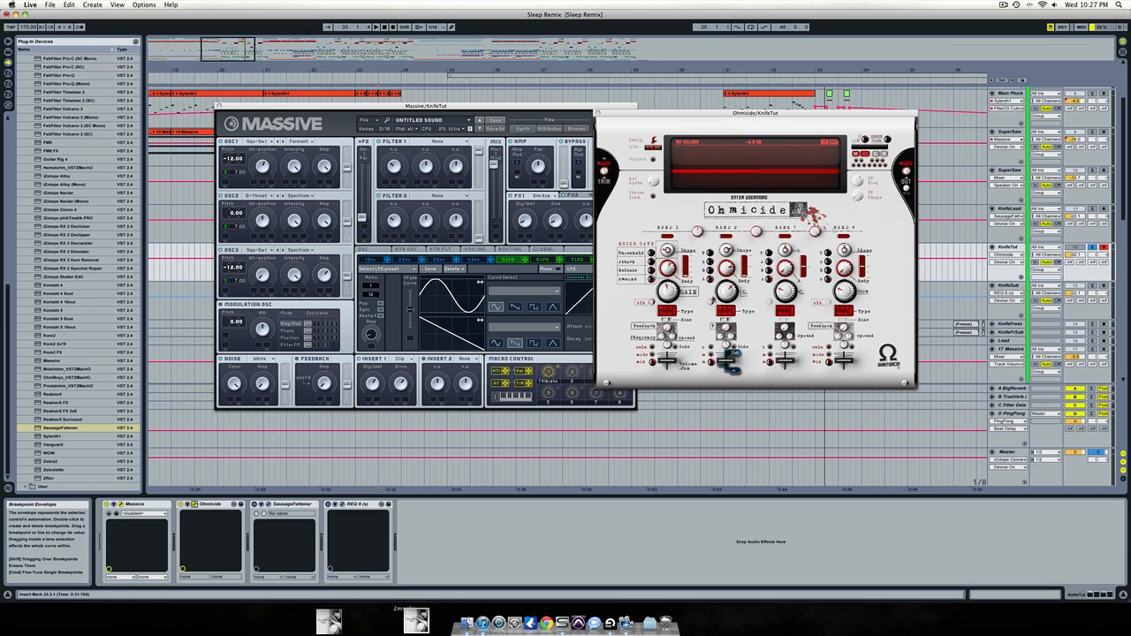
{"action": "left_click_drag", "start_coordinate": [751, 115], "coordinate": [725, 131]}
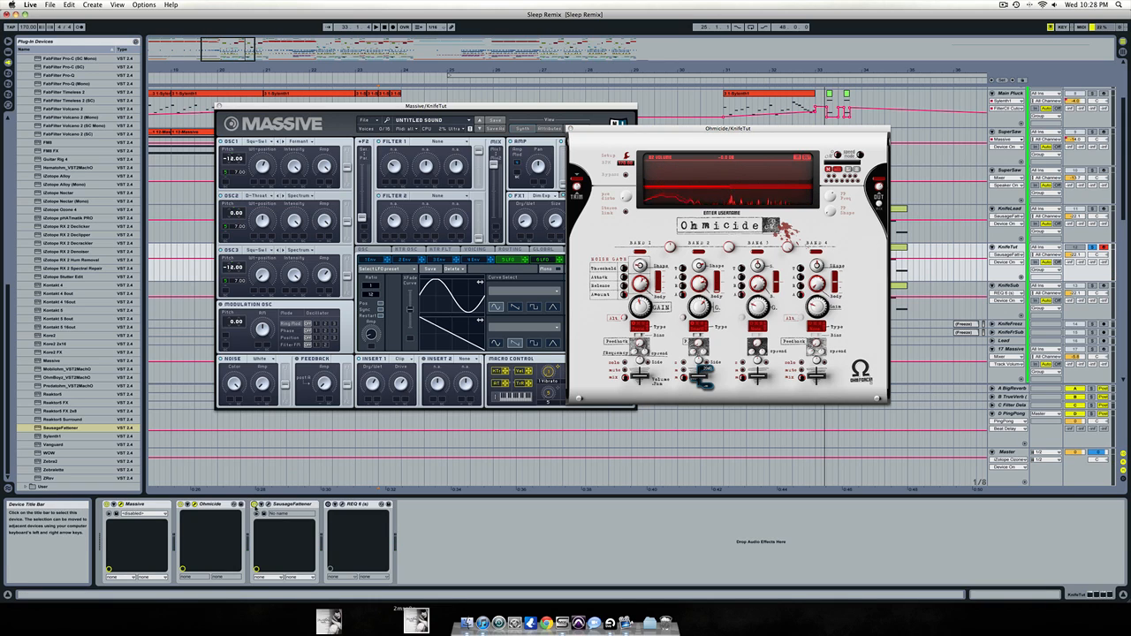
- Open Sausage Fattener, raise its Fatness slightly, and compare the sound with the effect bypassed and enabled during playback
{"action": "left_click", "coordinate": [268, 504]}
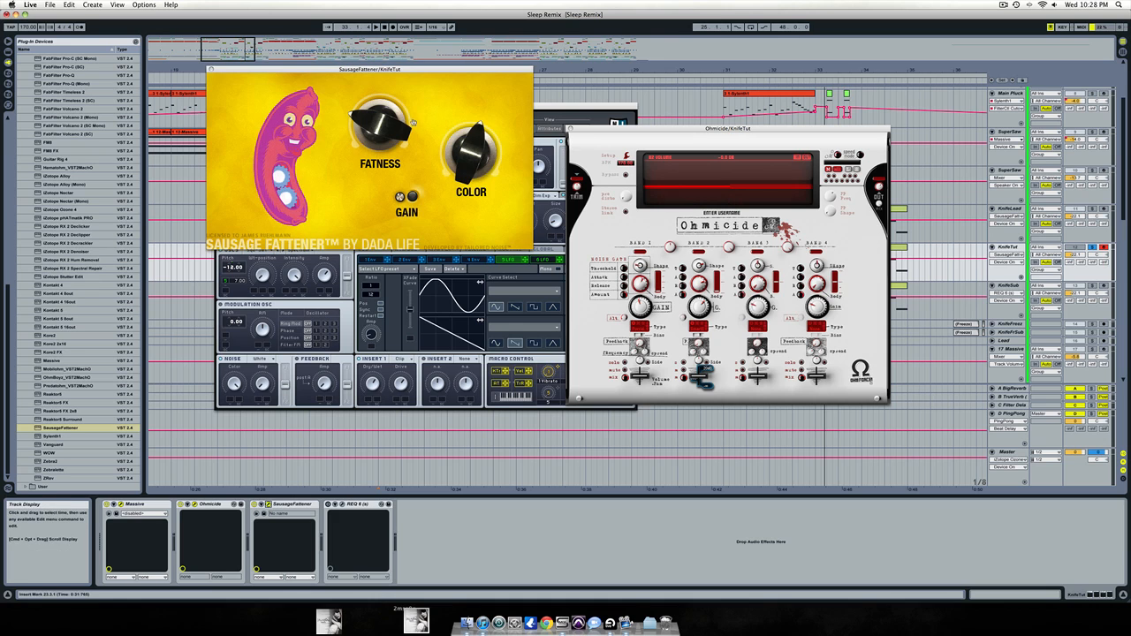
{"action": "left_click_drag", "start_coordinate": [332, 70], "coordinate": [502, 164]}
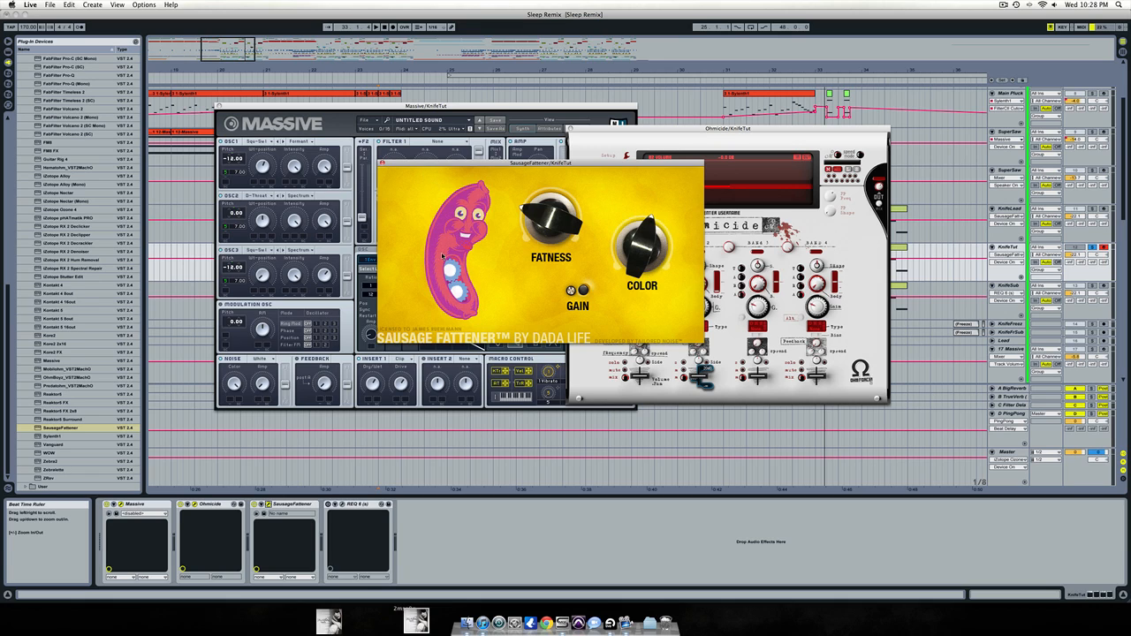
{"action": "left_click_drag", "start_coordinate": [553, 227], "coordinate": [545, 190]}
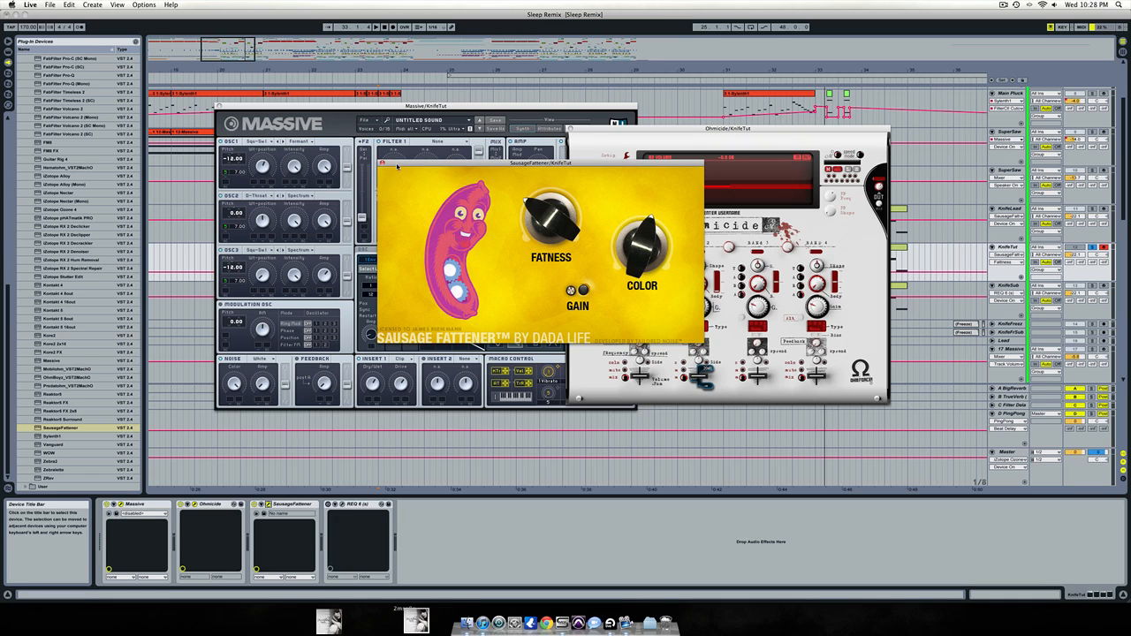
{"action": "key", "text": "space"}
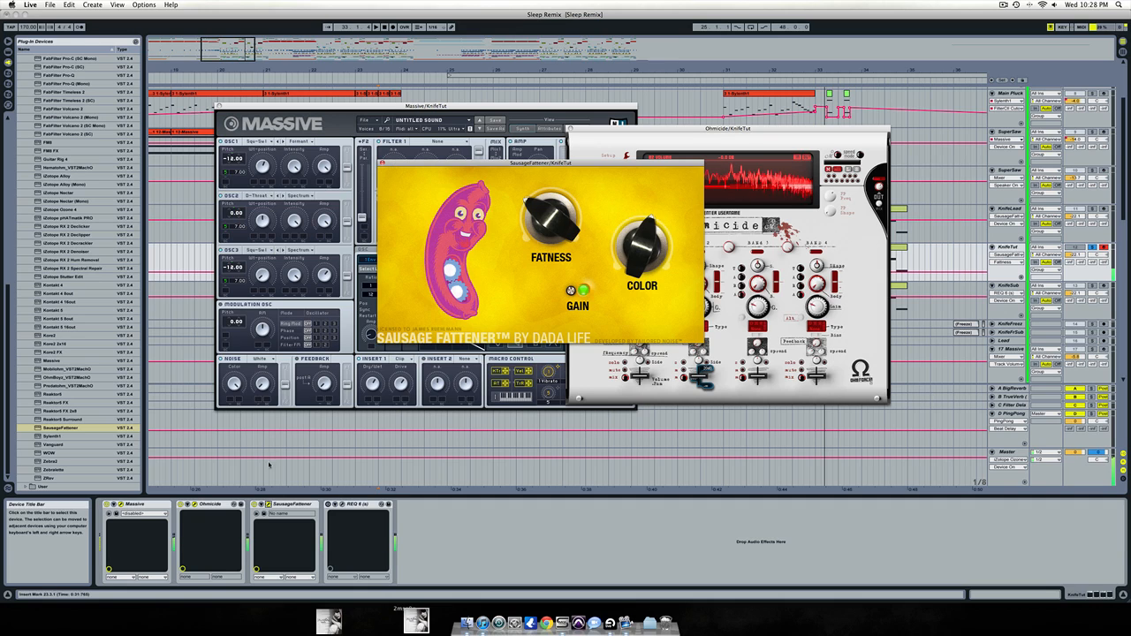
{"action": "left_click", "coordinate": [255, 505]}
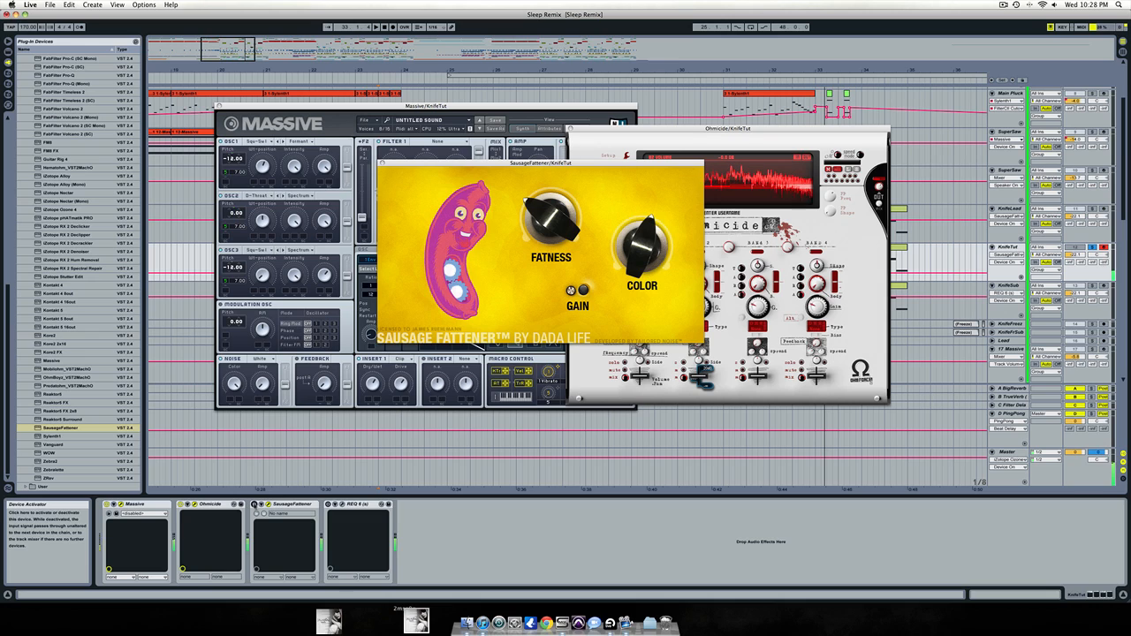
{"action": "left_click", "coordinate": [254, 505]}
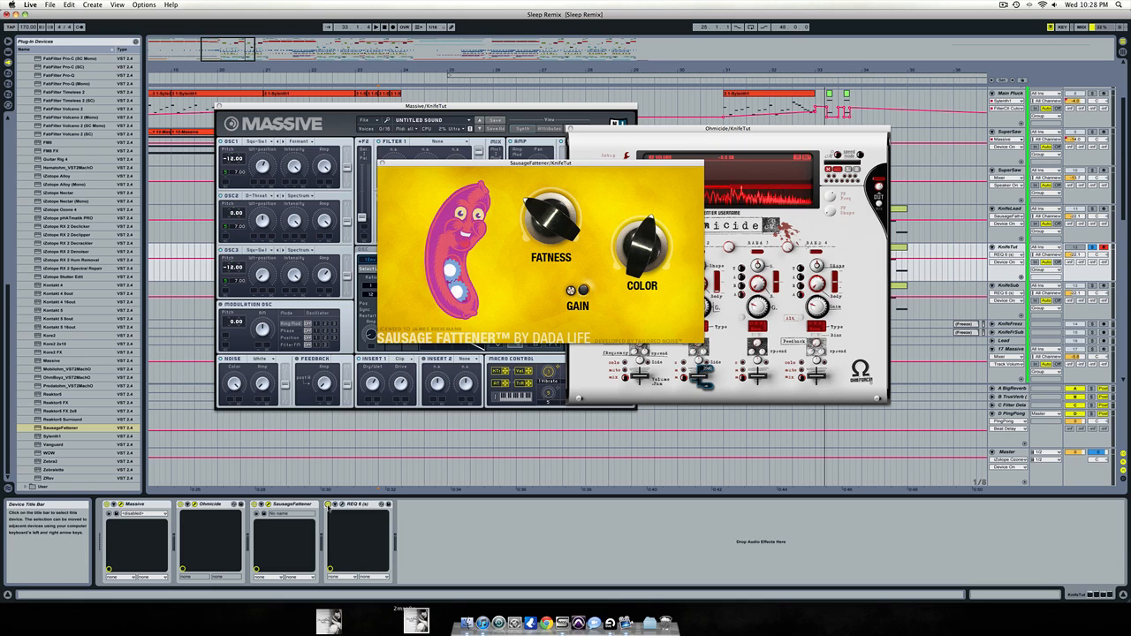
- Open KnifeTut's REQ 6 equalizer, then record-arm KnifeSub as well and examine the curve in its own REQ 6
{"action": "left_click", "coordinate": [343, 504]}
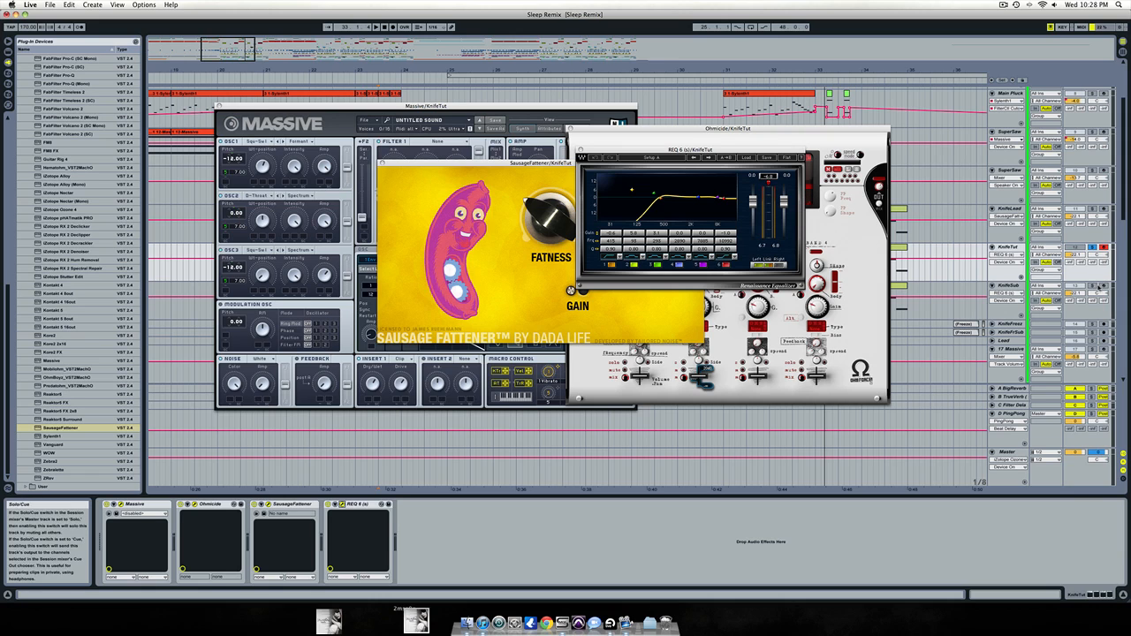
{"action": "left_click", "coordinate": [1105, 286], "text": "super"}
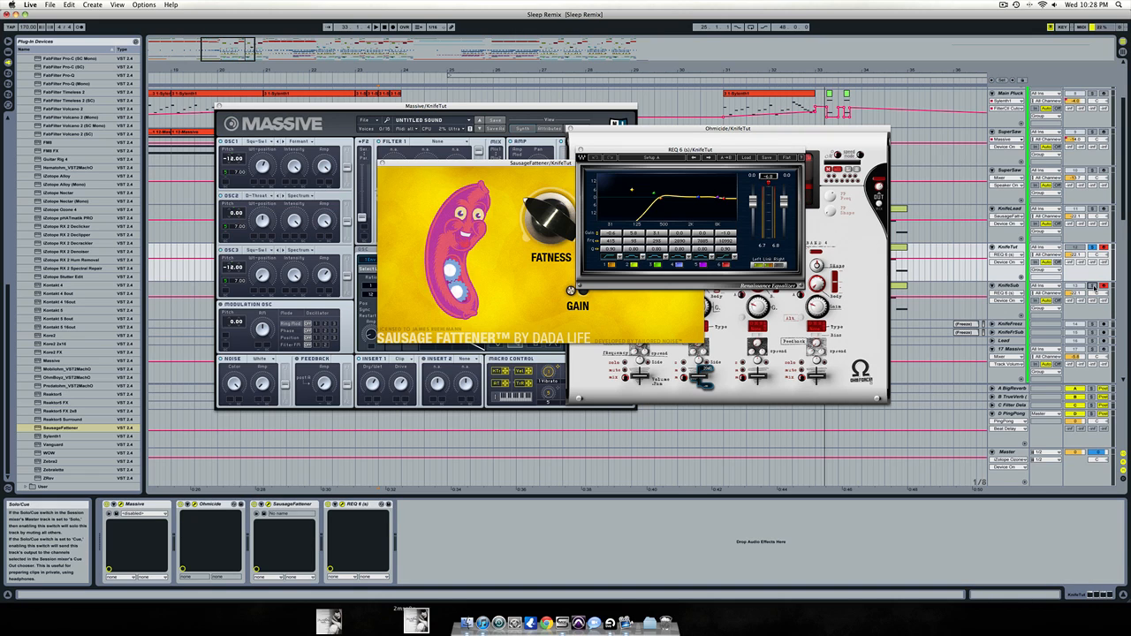
{"action": "left_click", "coordinate": [1012, 286]}
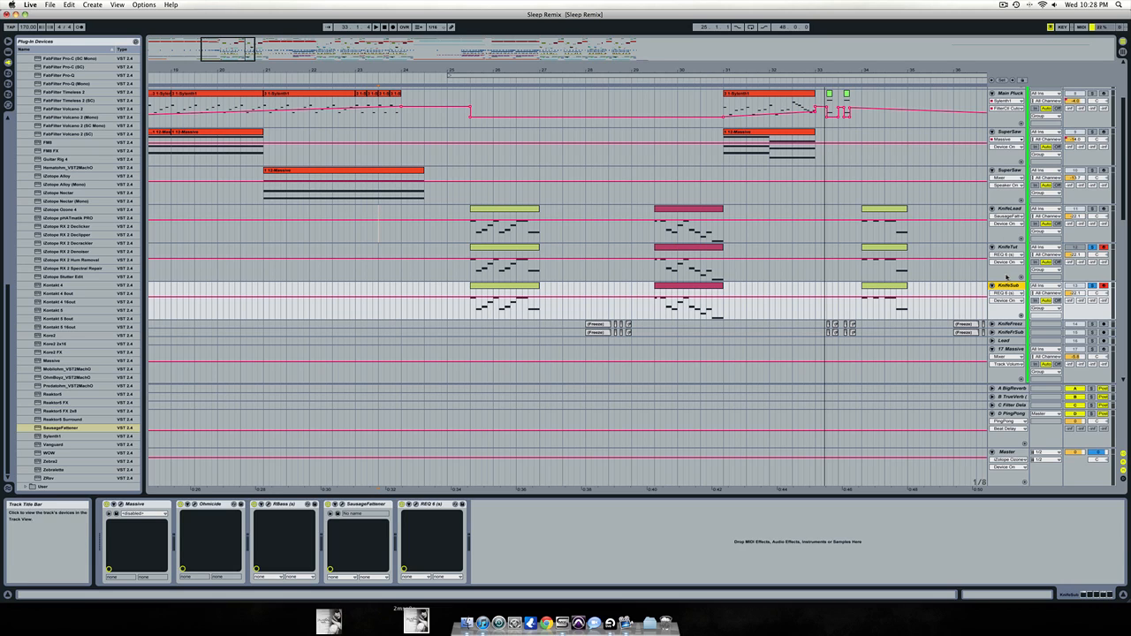
{"action": "left_click", "coordinate": [409, 504]}
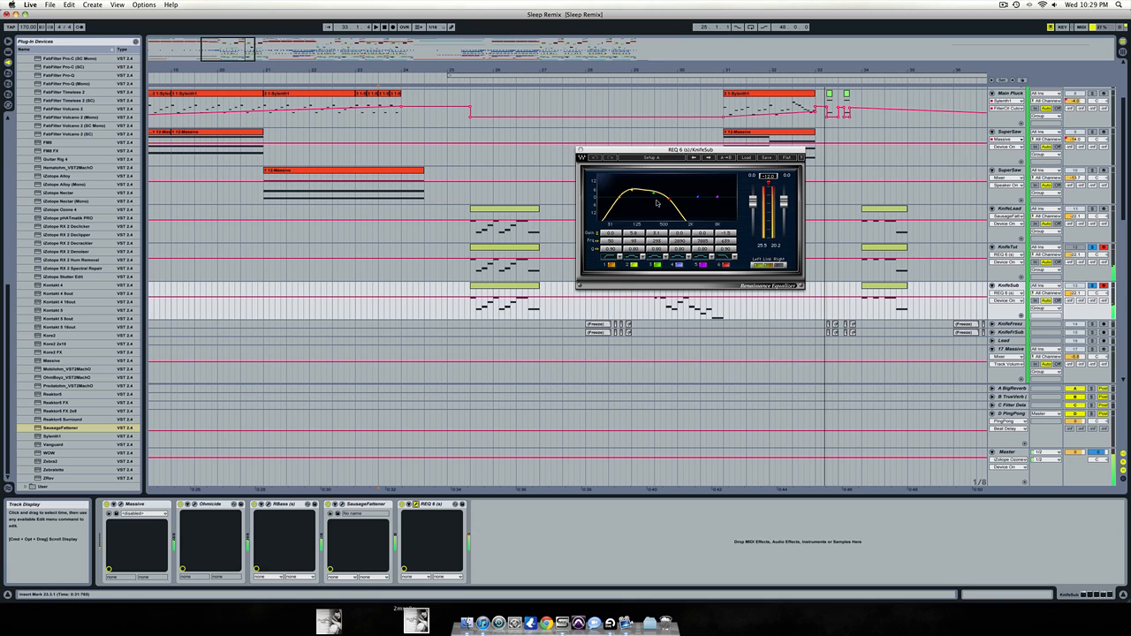
- Take KnifeTut out of solo and open the REQ 6 equalizer on the KnifeLead track to inspect its curve
{"action": "left_click", "coordinate": [1093, 250]}
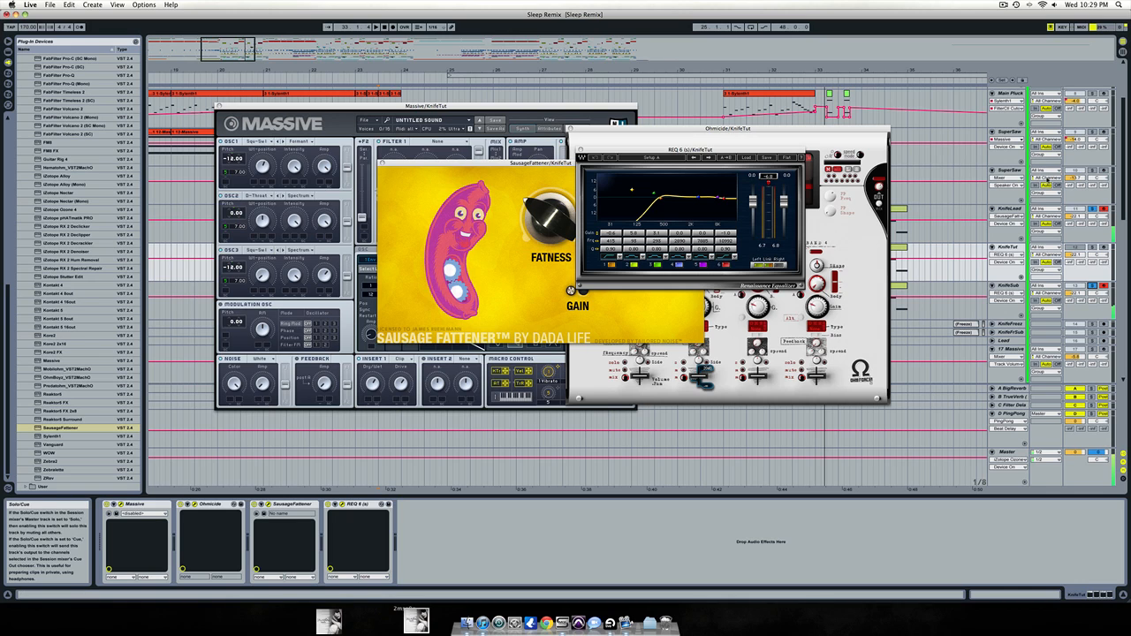
{"action": "left_click", "coordinate": [1022, 210]}
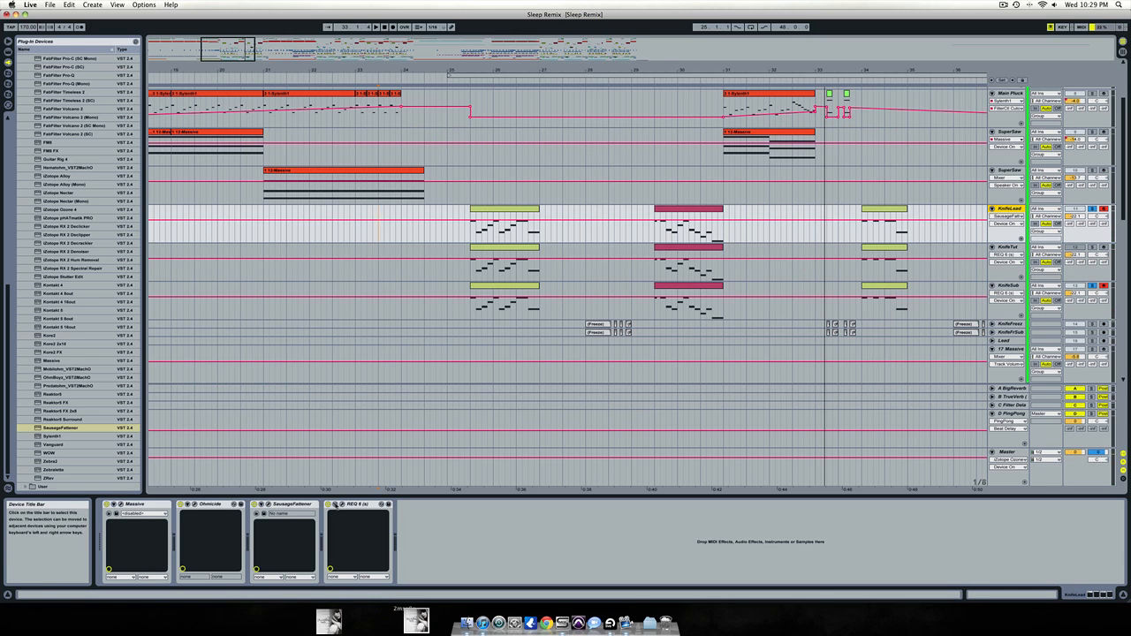
{"action": "left_click", "coordinate": [334, 503]}
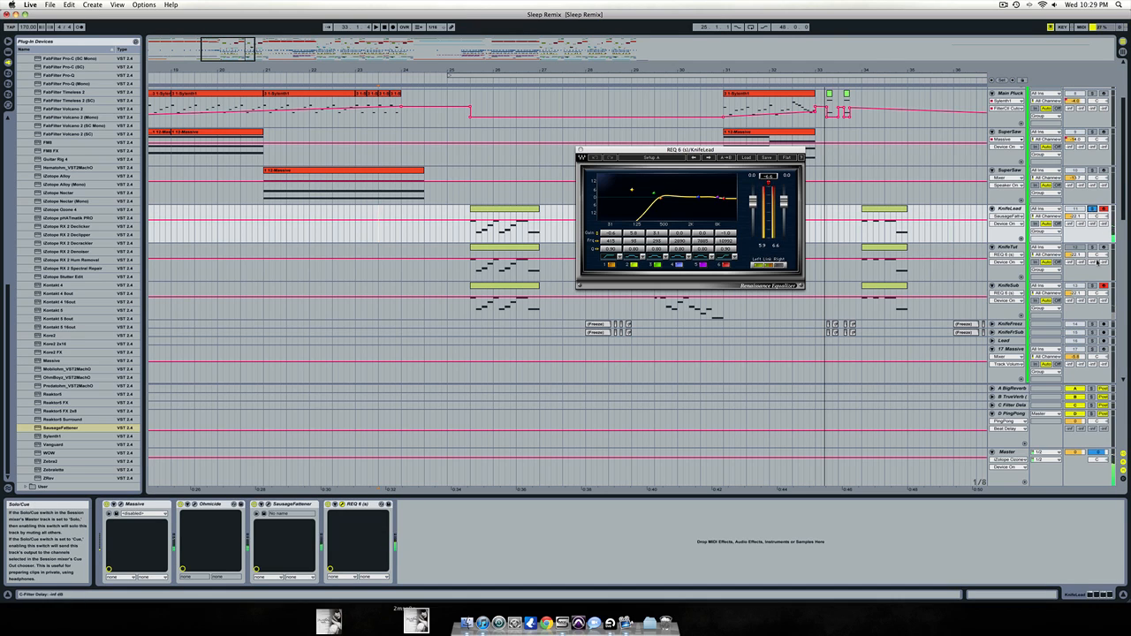
- Compare the KnifeSub and KnifeLead layers by switching solo between them, with KnifeSub's equalizer in view
{"action": "left_click", "coordinate": [1093, 287]}
{"action": "left_click", "coordinate": [1008, 291]}
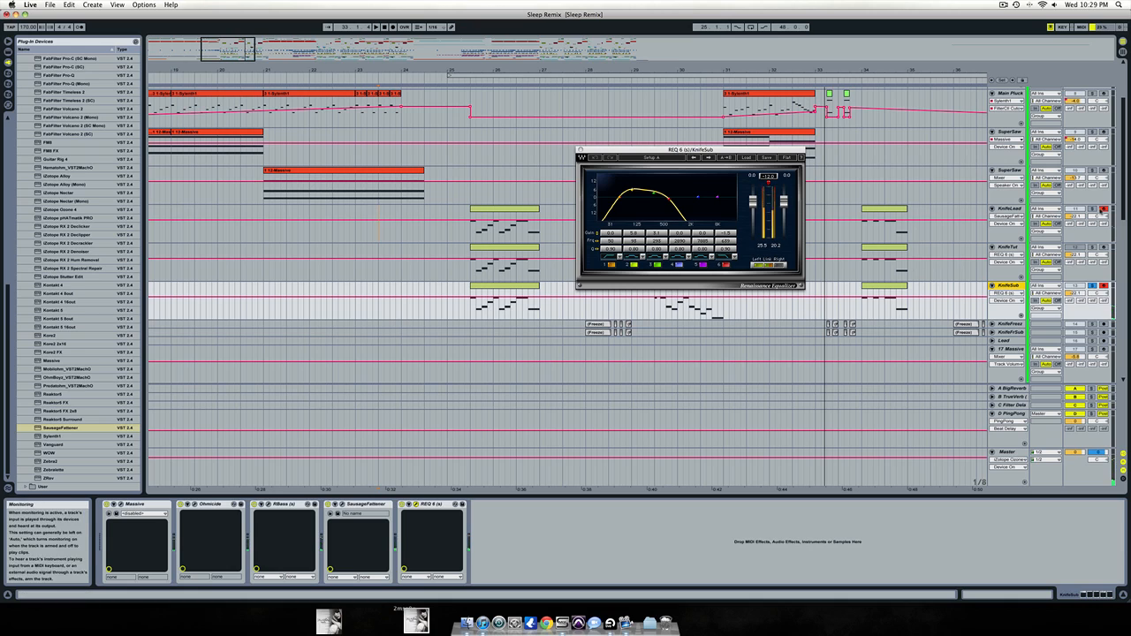
{"action": "left_click", "coordinate": [1093, 210]}
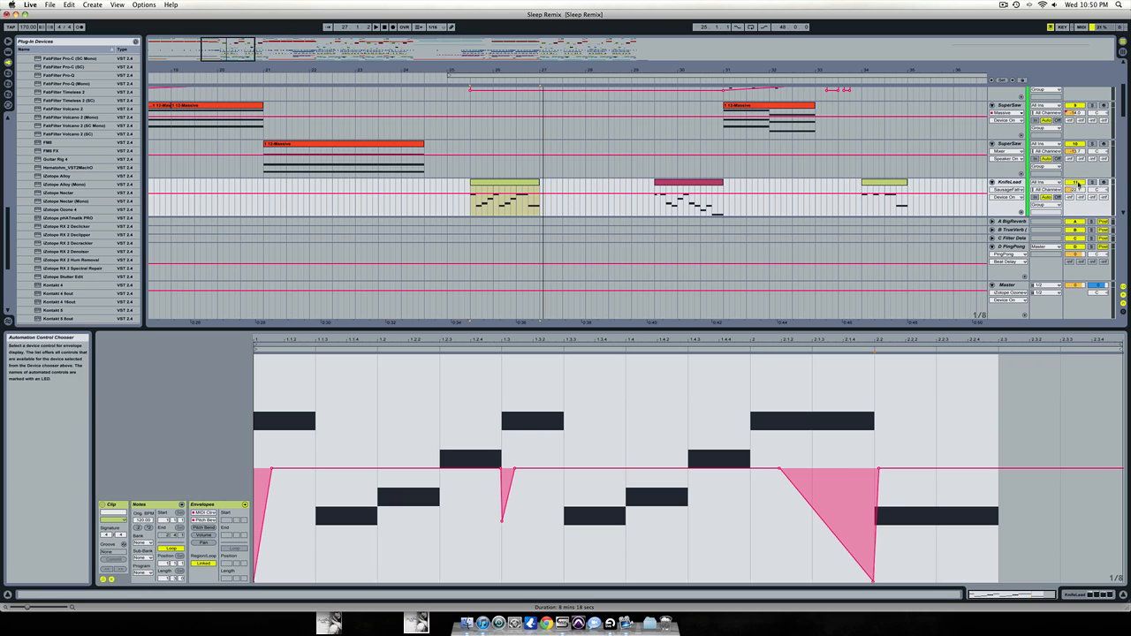
- Audition the first KnifeLead clip with its track soloed
{"action": "left_click", "coordinate": [420, 193]}
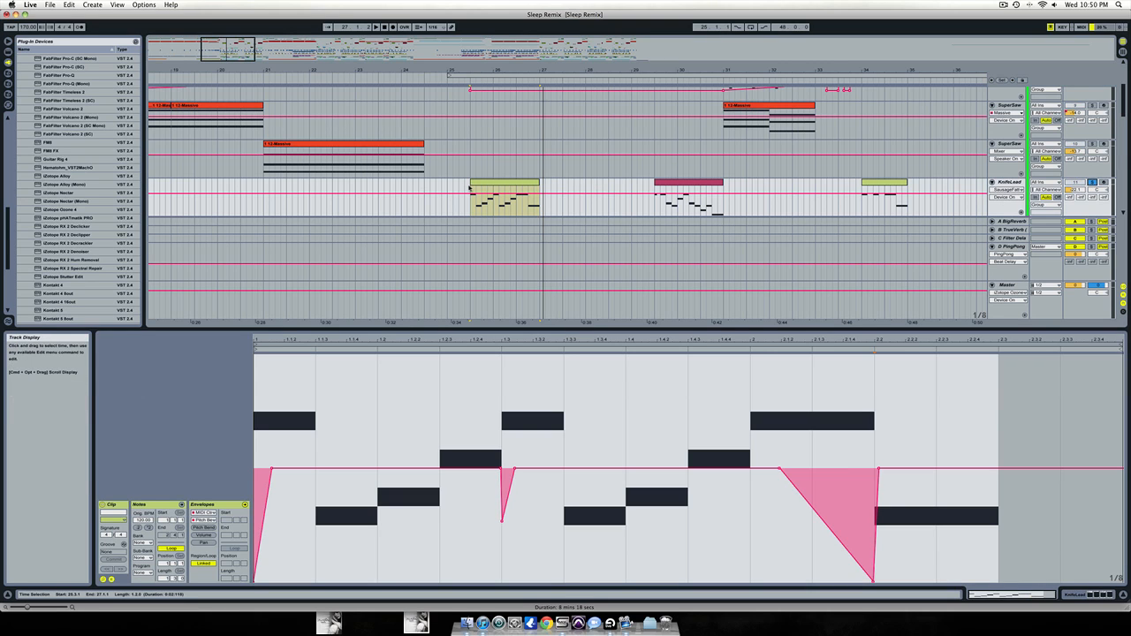
{"action": "key", "text": "space"}
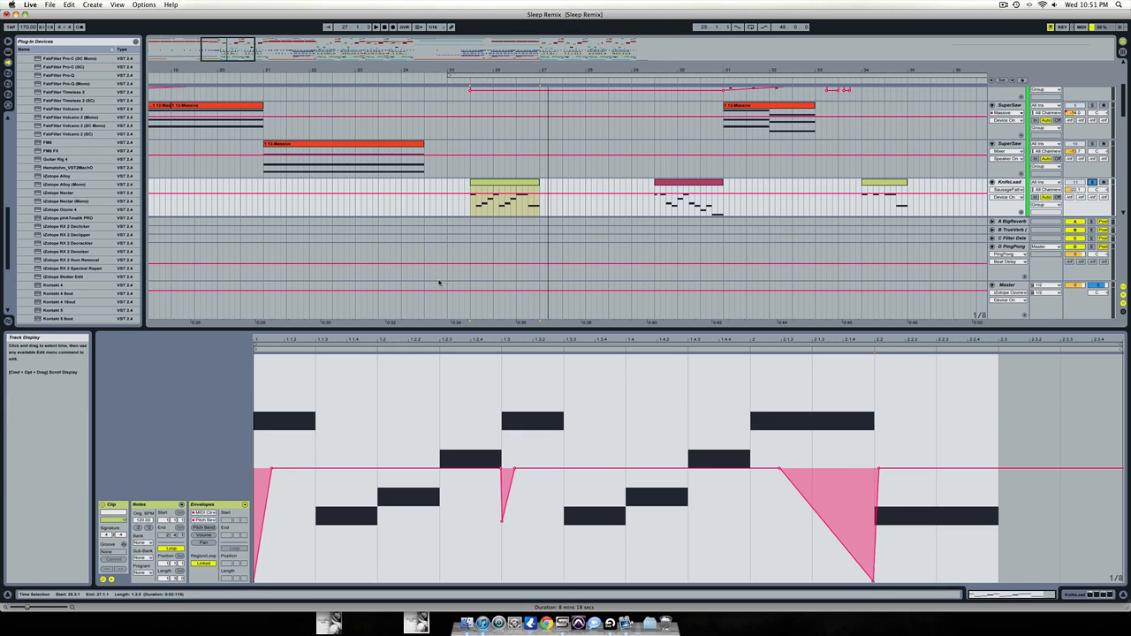
- Record-arm the KnifeLead track and display the Pitch Bend envelope of its first clip
{"action": "left_click", "coordinate": [1104, 183]}
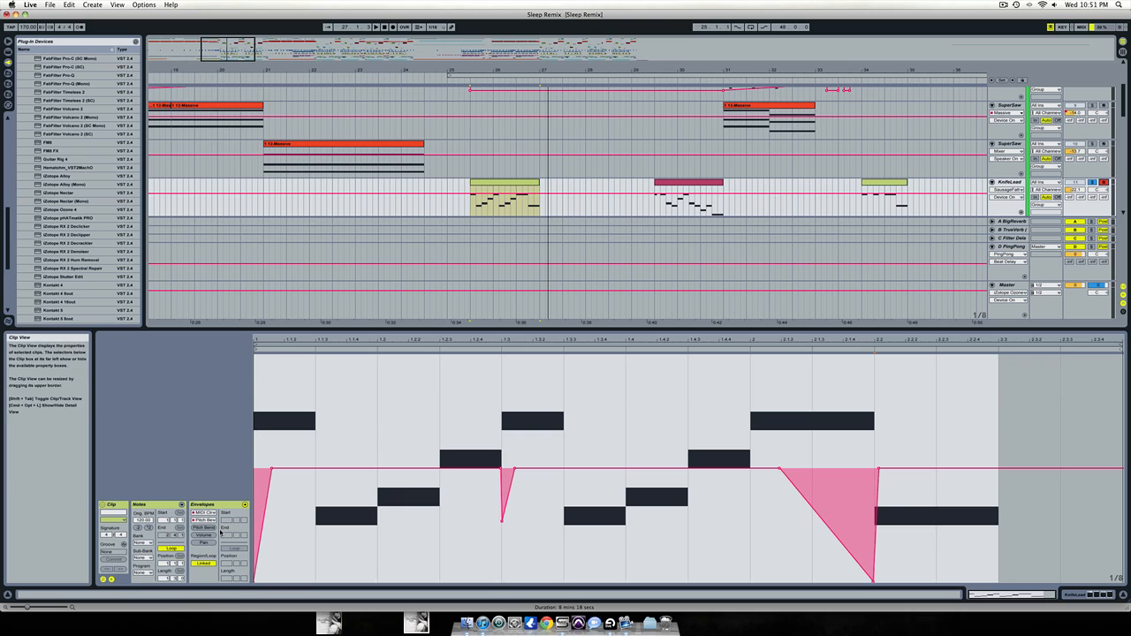
{"action": "left_click", "coordinate": [482, 208]}
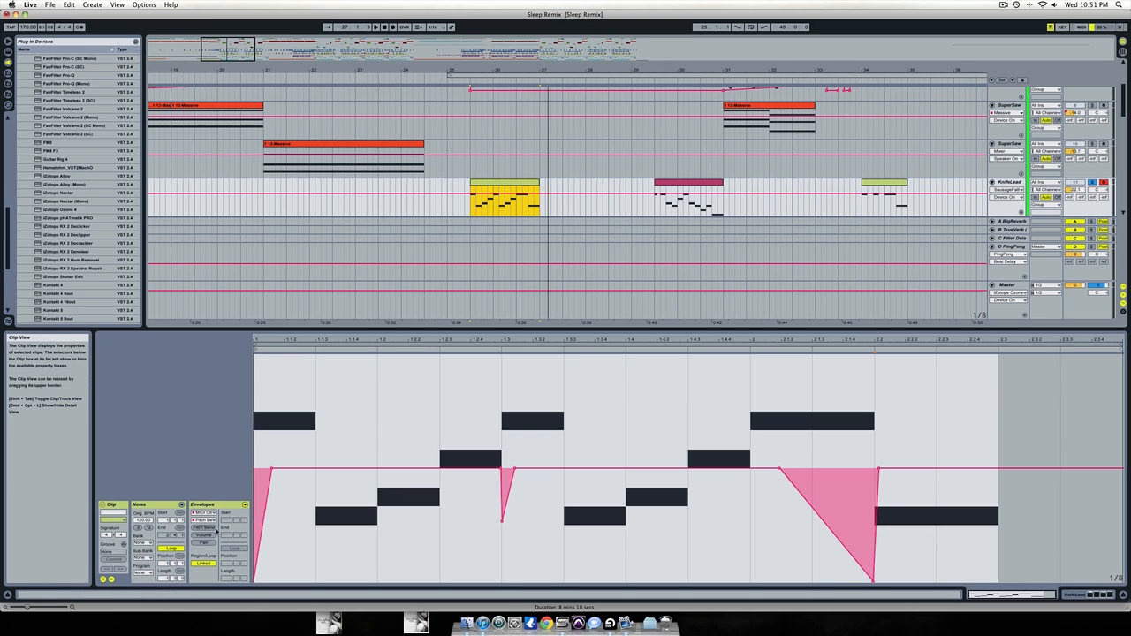
{"action": "left_click", "coordinate": [206, 533]}
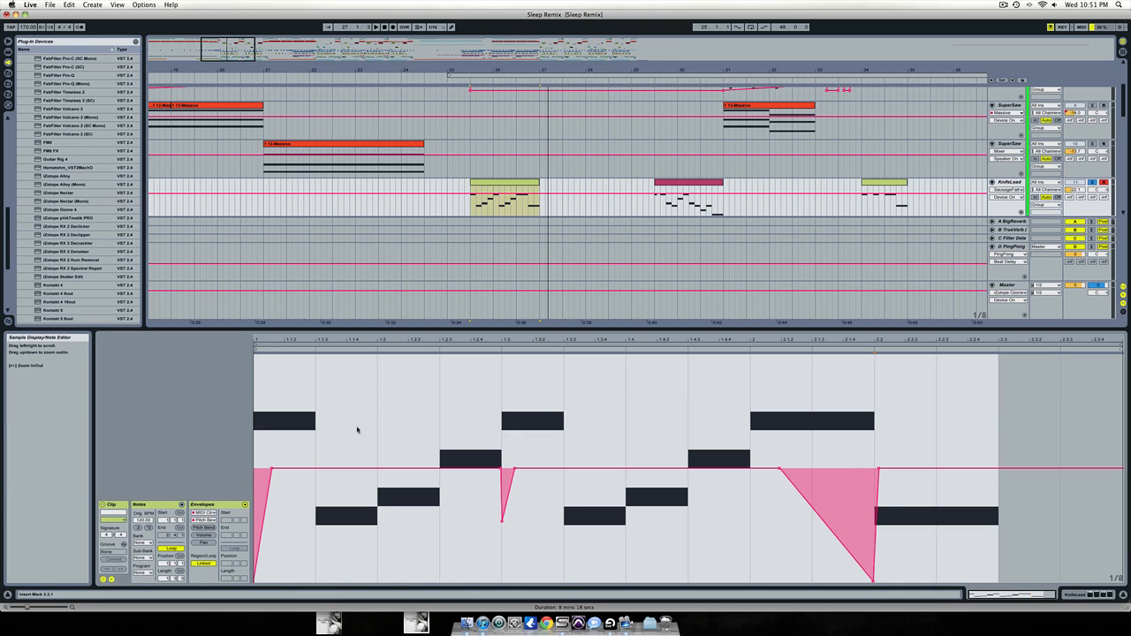
- Open Massive on the KnifeLead track and adjust the downward pitchbend range in its oscillator settings, closing the plug-in window when done
{"action": "left_click", "coordinate": [1012, 183]}
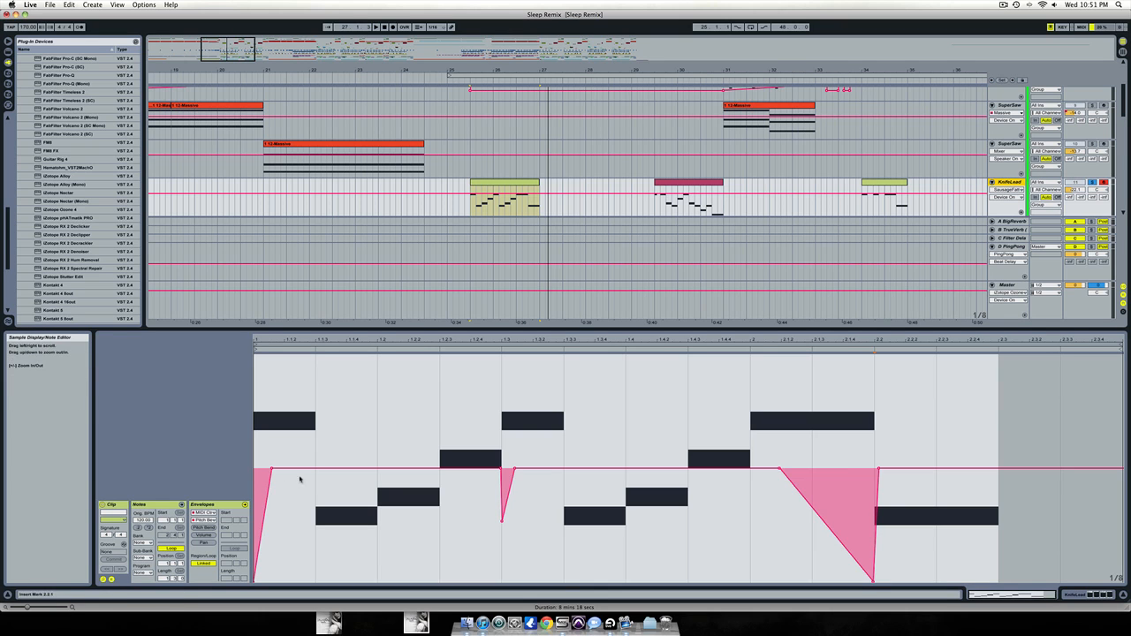
{"action": "left_click", "coordinate": [1087, 595]}
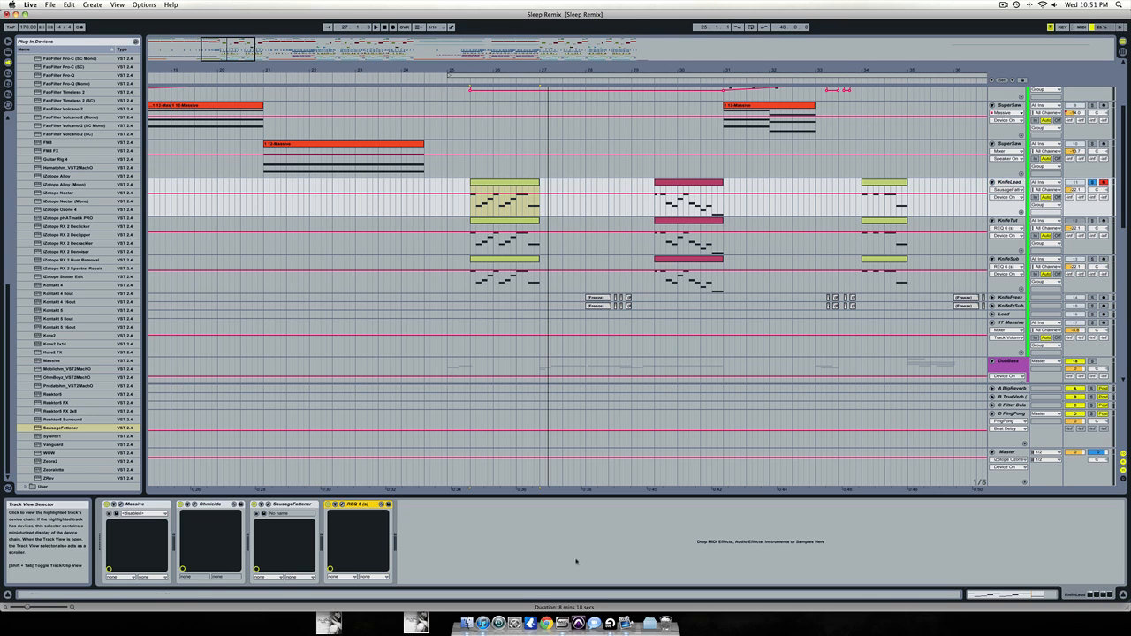
{"action": "left_click", "coordinate": [121, 504]}
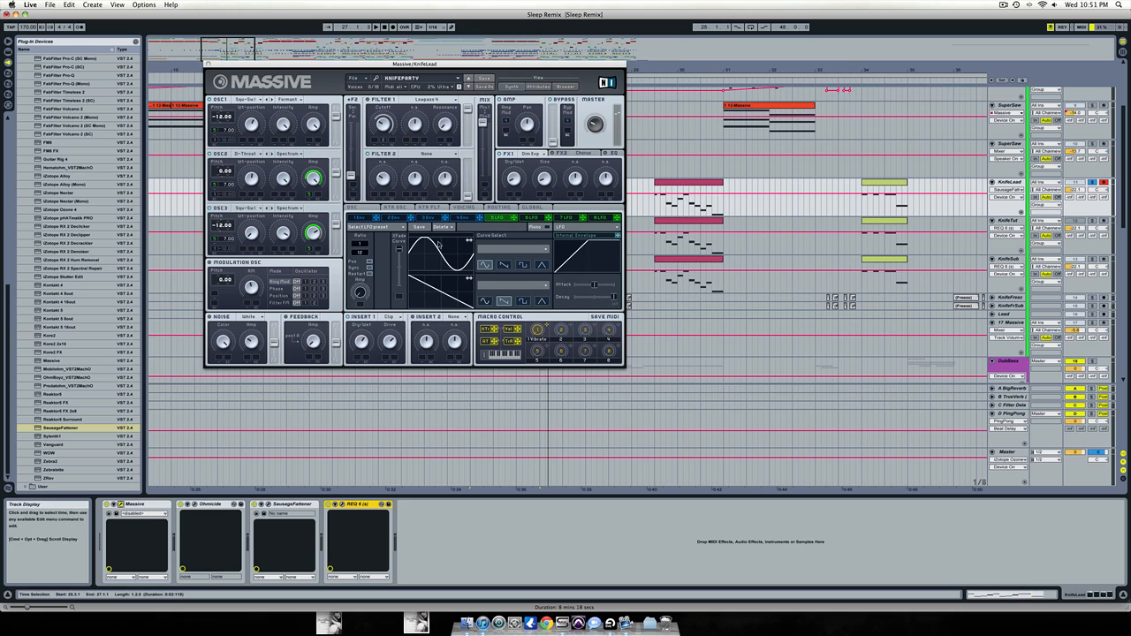
{"action": "left_click", "coordinate": [369, 211]}
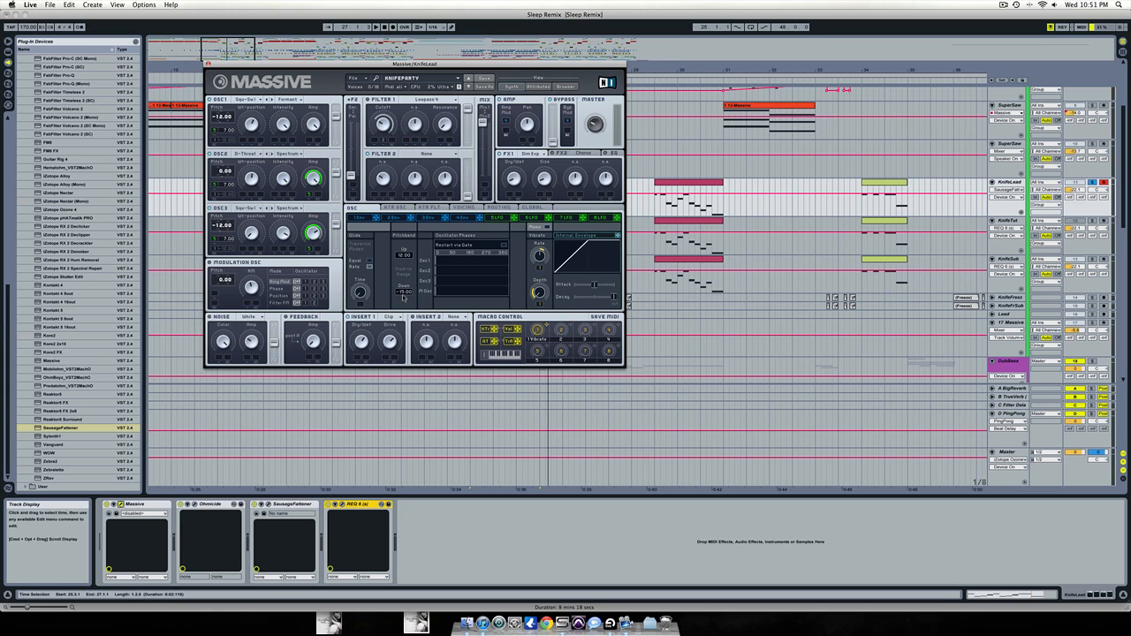
{"action": "left_click_drag", "start_coordinate": [402, 298], "coordinate": [402, 321]}
{"action": "left_click", "coordinate": [208, 64]}
- Play back the first KnifeLead clip while viewing its notes and pitch bend envelope
{"action": "key", "text": "space"}
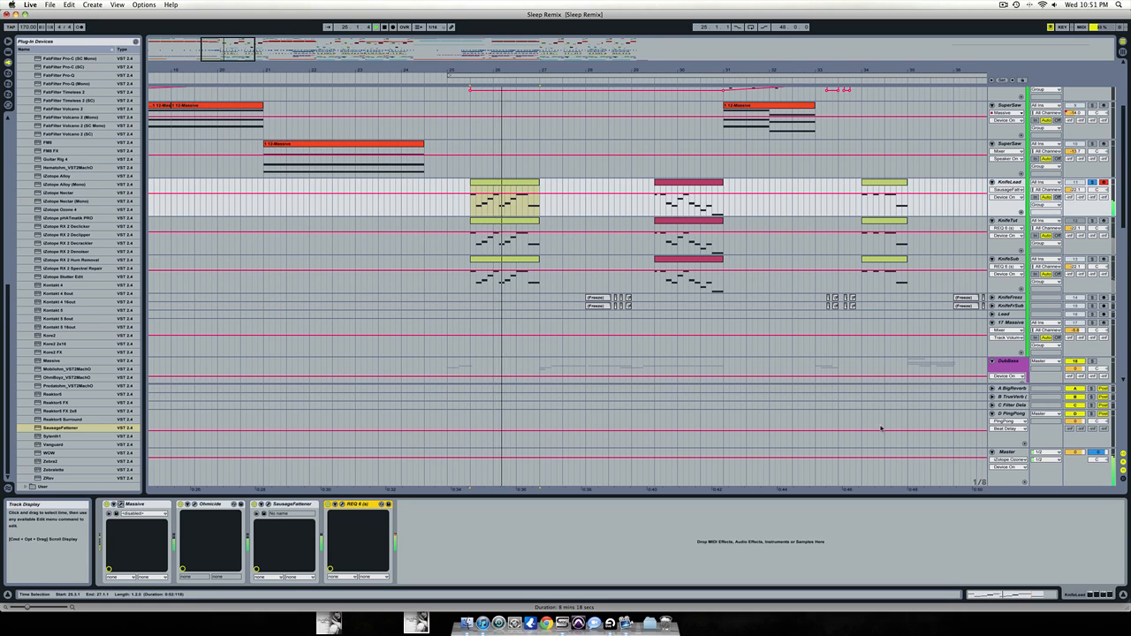
{"action": "left_click", "coordinate": [1000, 595]}
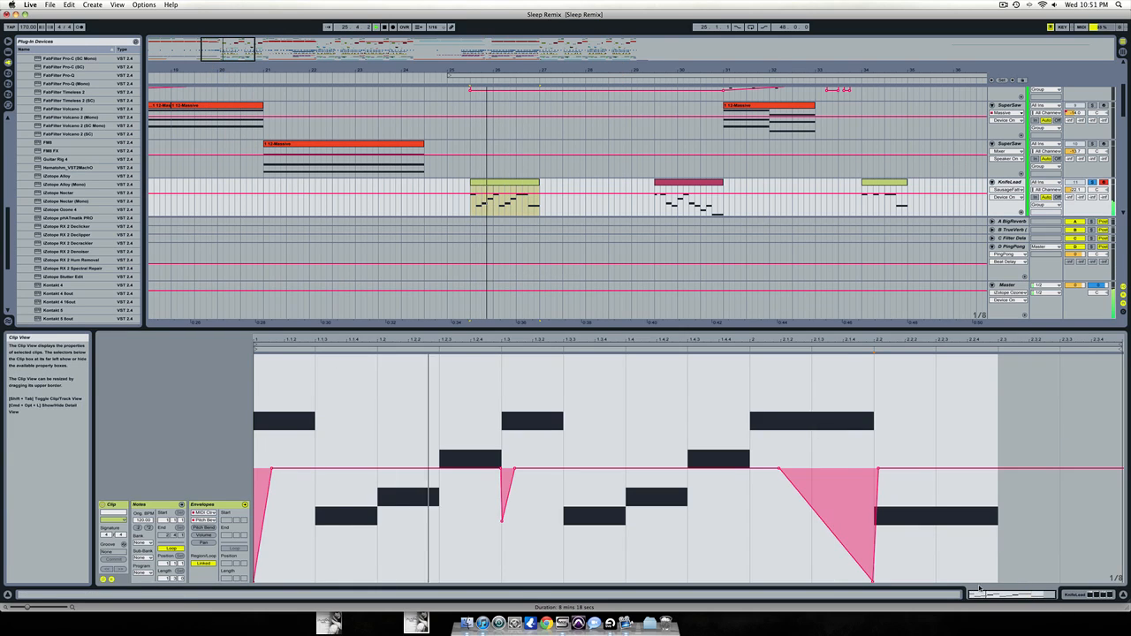